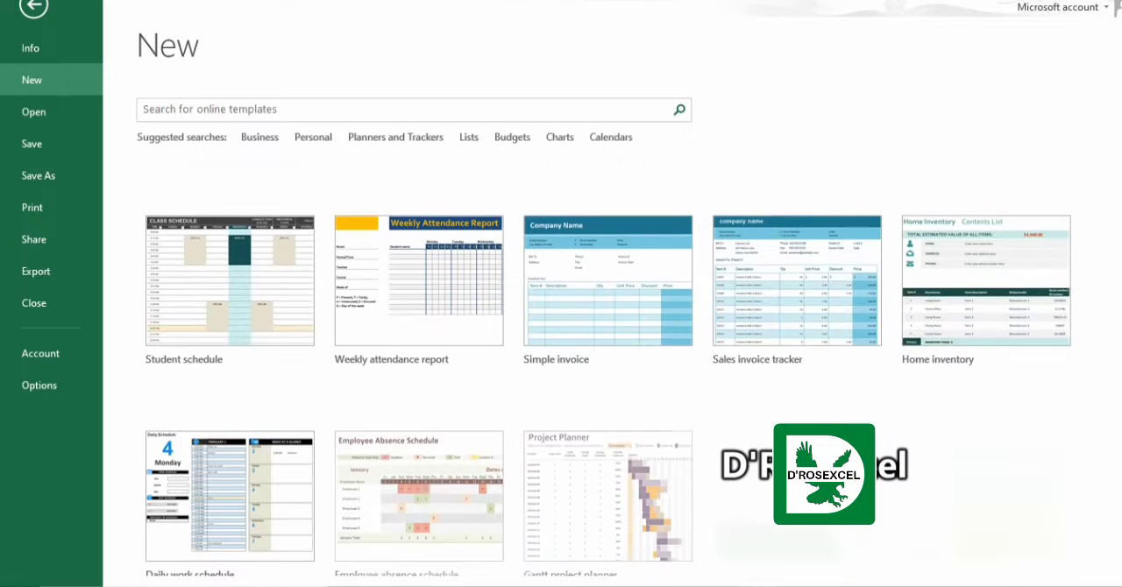
Return from the template gallery to the blank worksheet and look through the formula, data and review commands.
drag(1120, 396, 1119, 154)
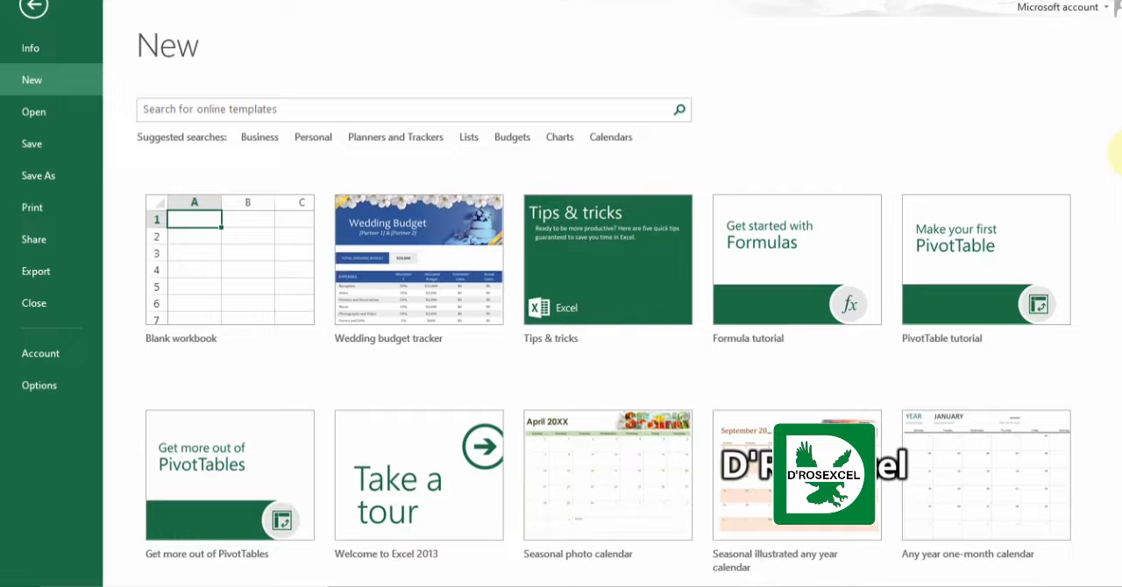
click(35, 12)
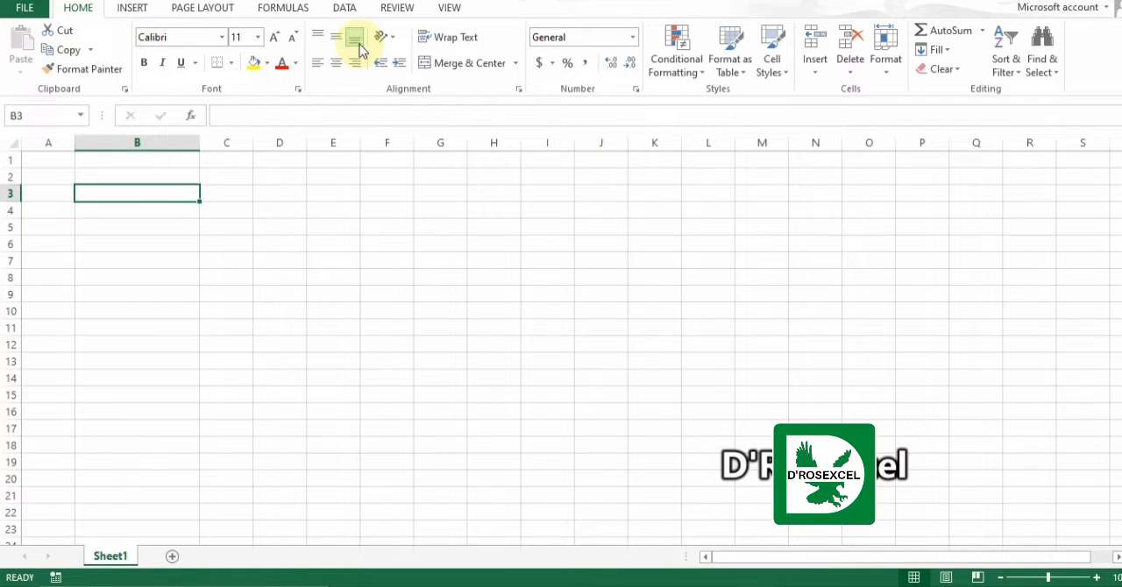
click(298, 9)
click(354, 10)
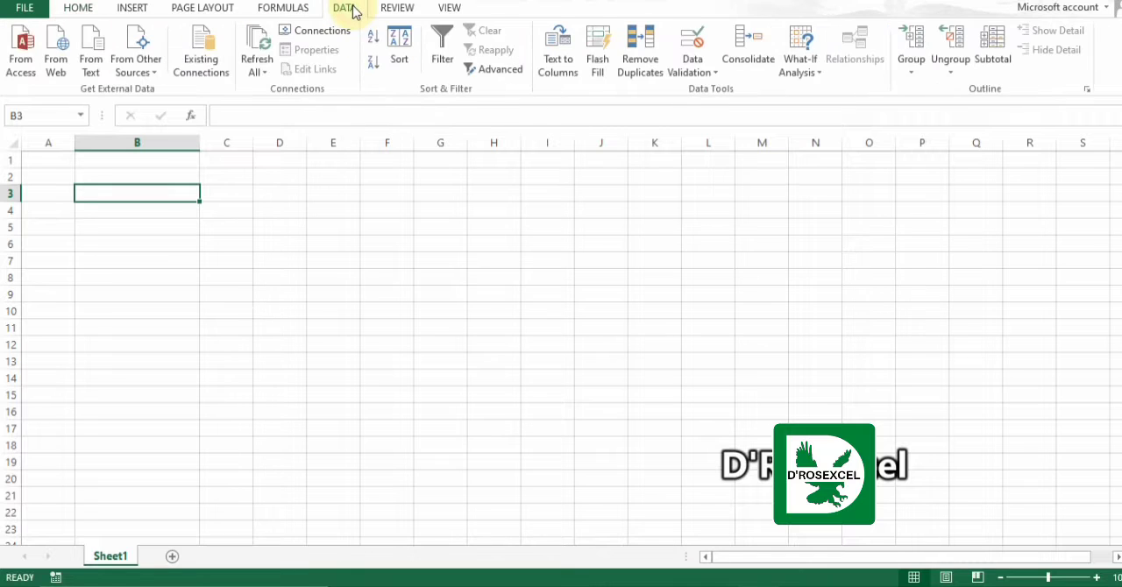
click(399, 11)
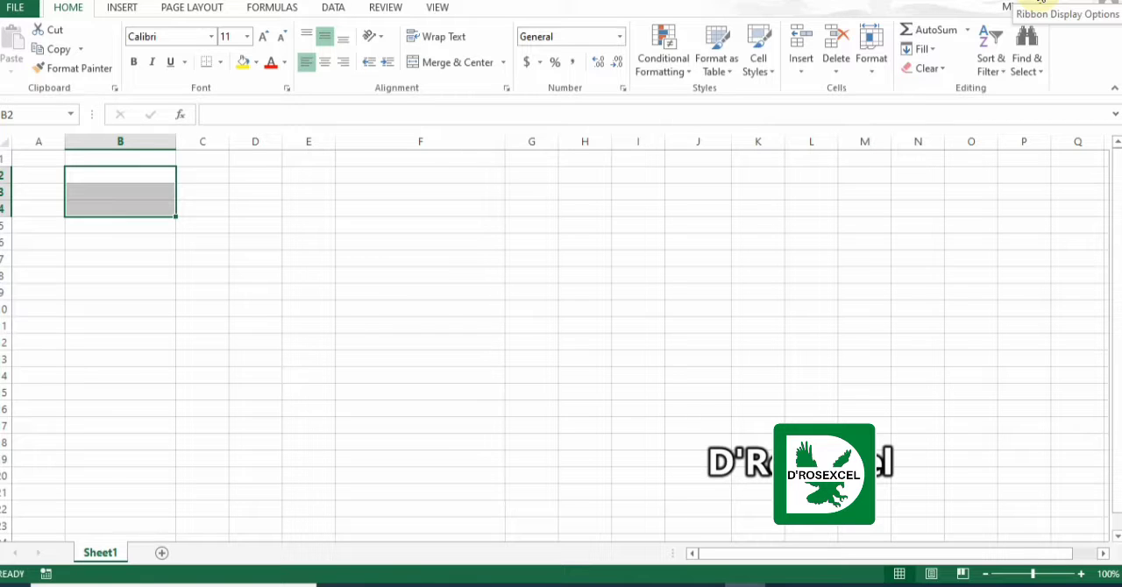
Auto-hide the ribbon, and change its display option to Show Tabs.
click(1044, 2)
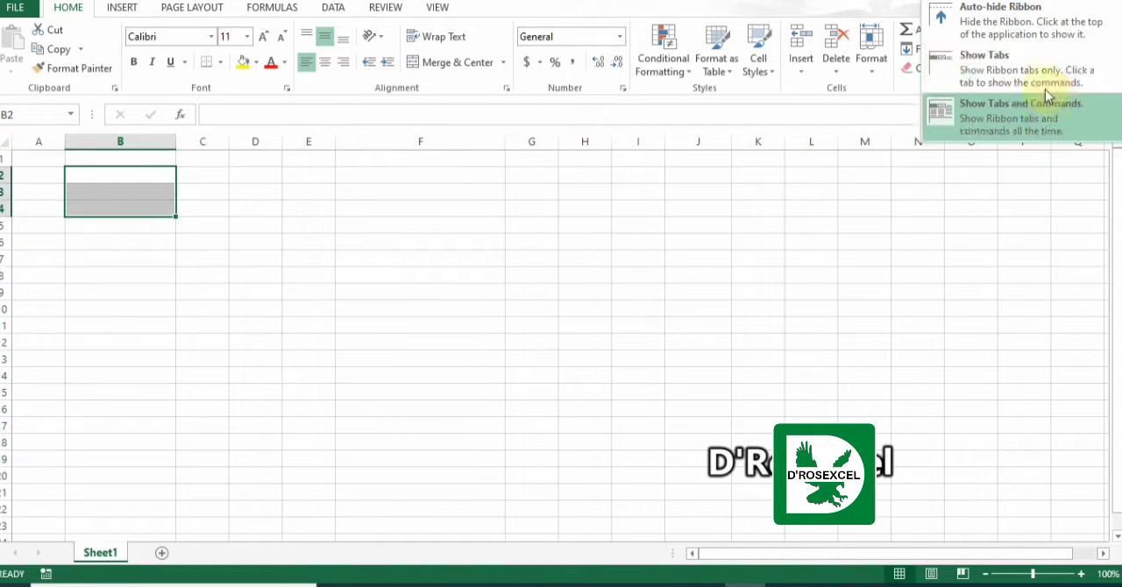
click(1020, 36)
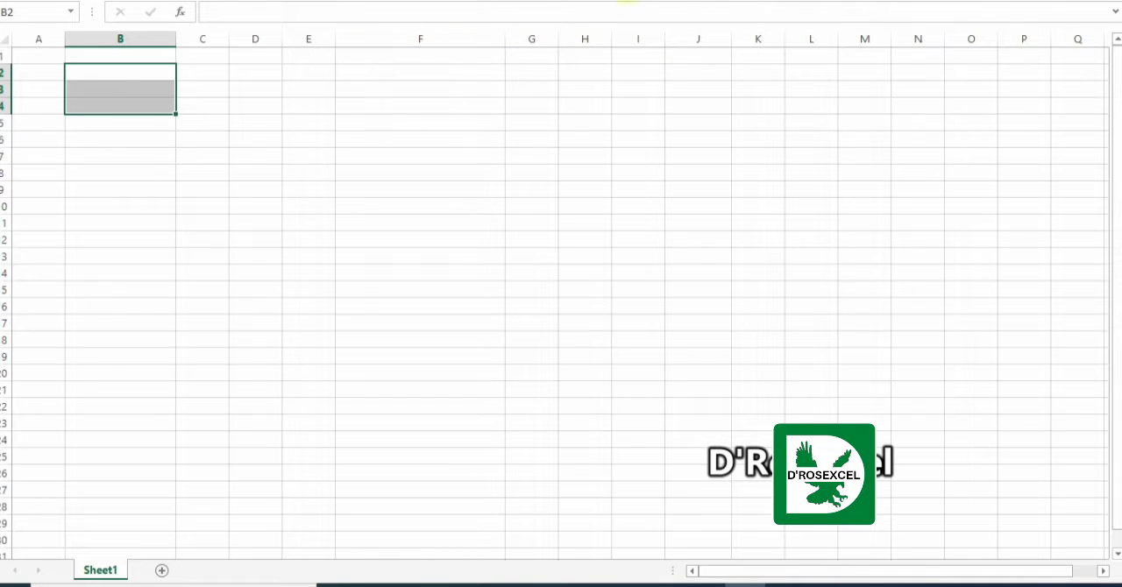
click(1094, 5)
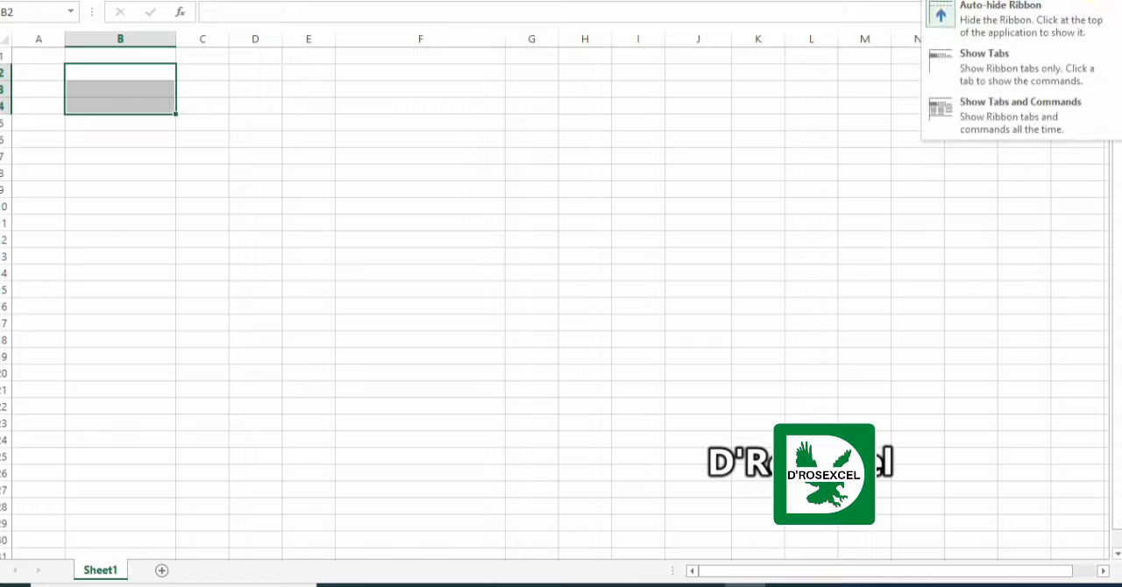
click(1030, 57)
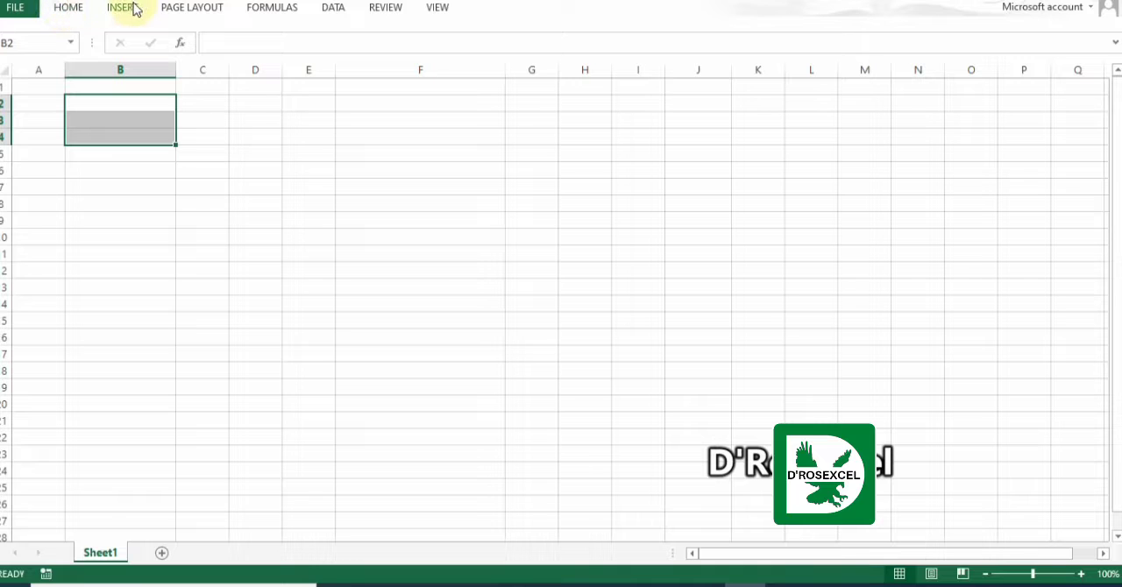
Look through the page layout, formula, data, review and view commands of the collapsed ribbon, leaving it collapsed.
click(197, 9)
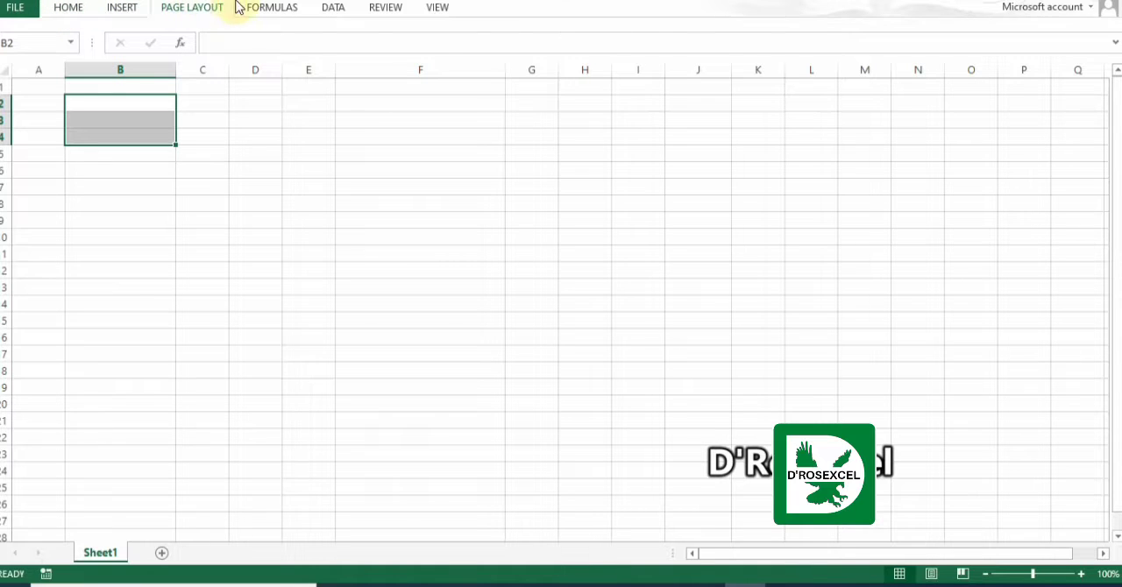
click(270, 9)
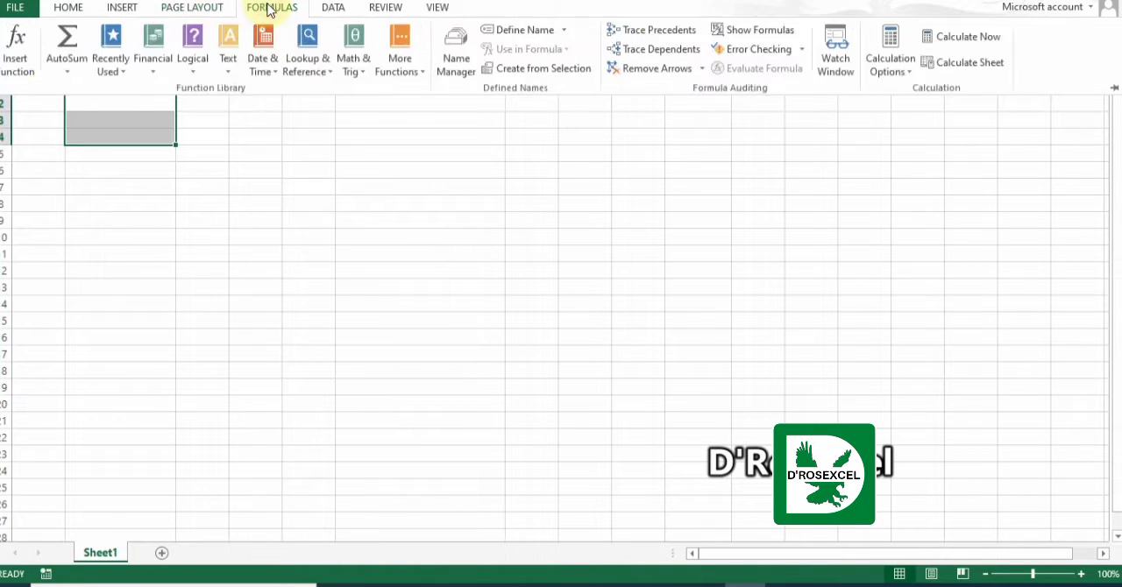
click(336, 11)
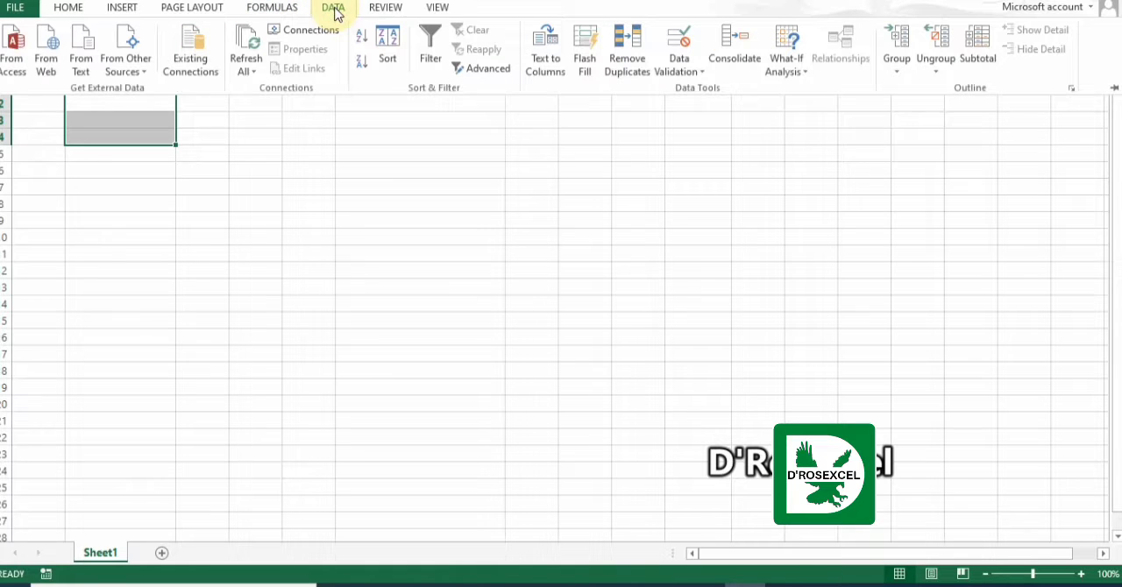
click(390, 9)
click(432, 8)
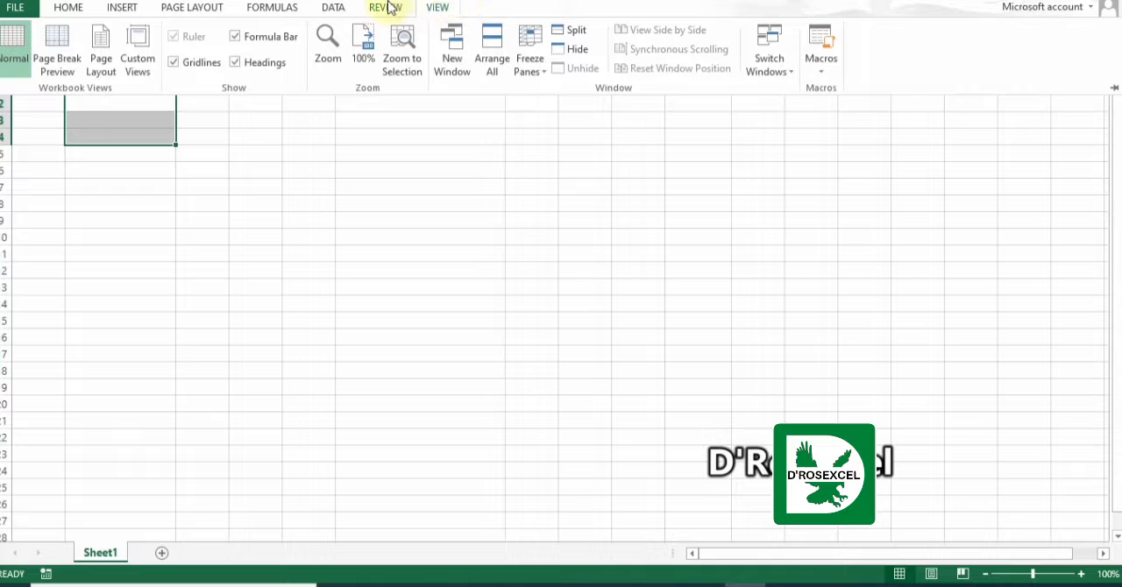
click(555, 126)
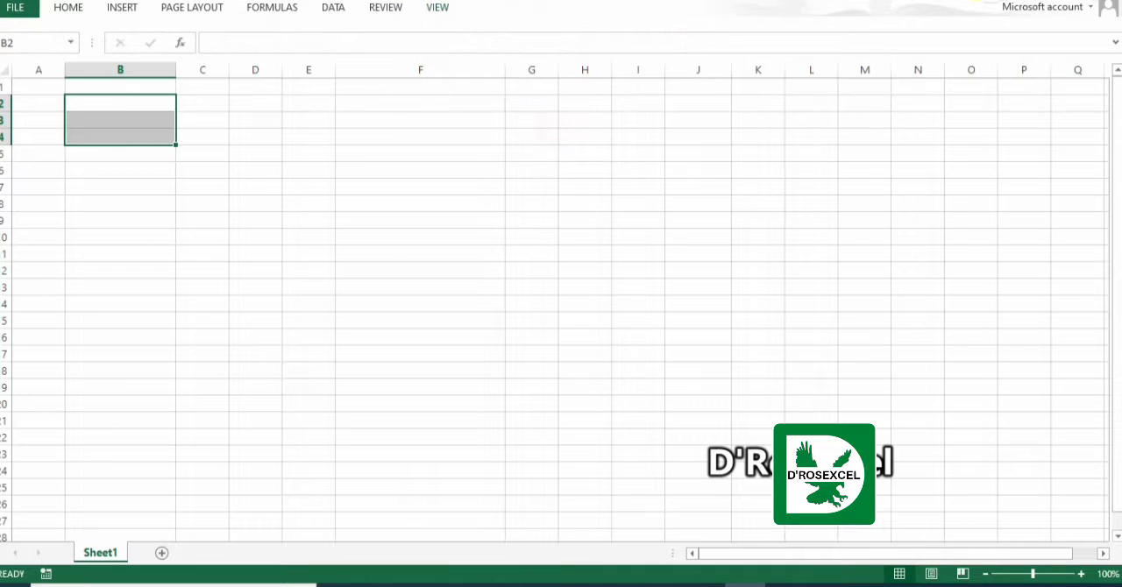
Set the ribbon display to Show Tabs and Commands and bring up the Home commands.
click(1040, 3)
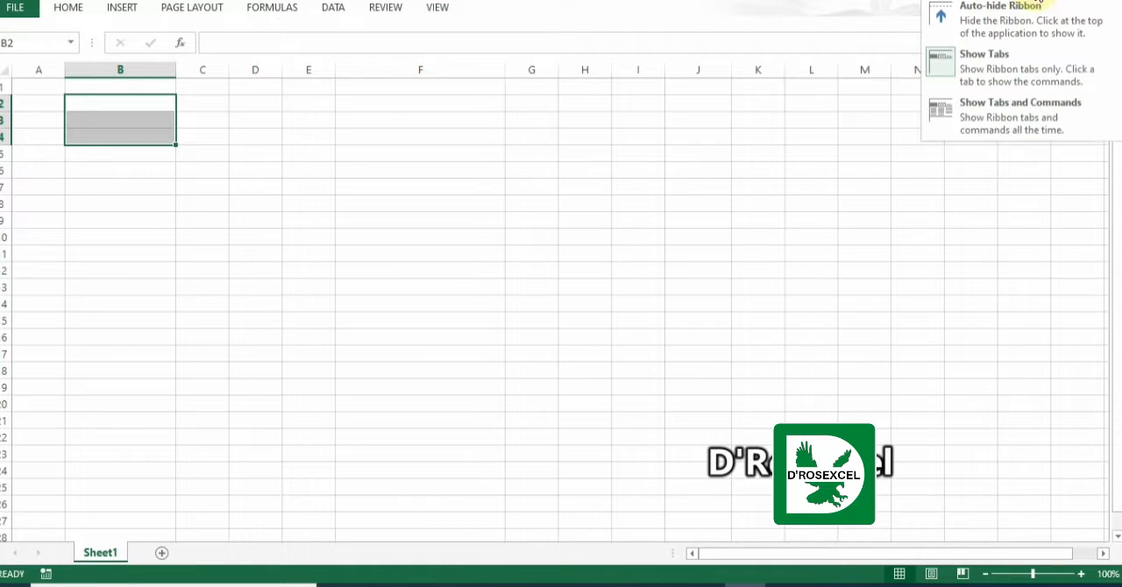
click(1006, 112)
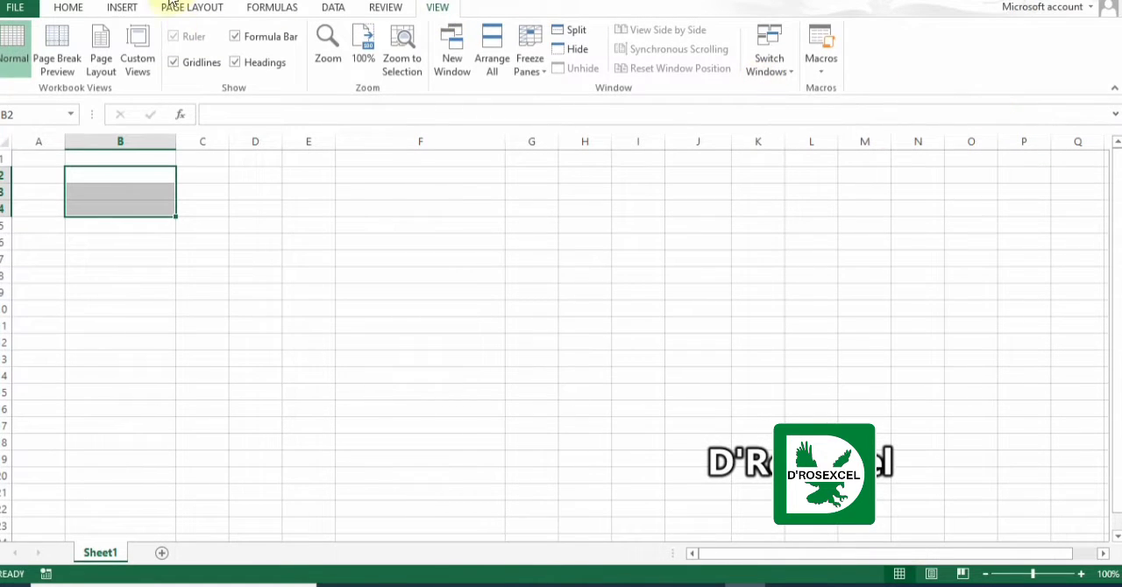
click(70, 7)
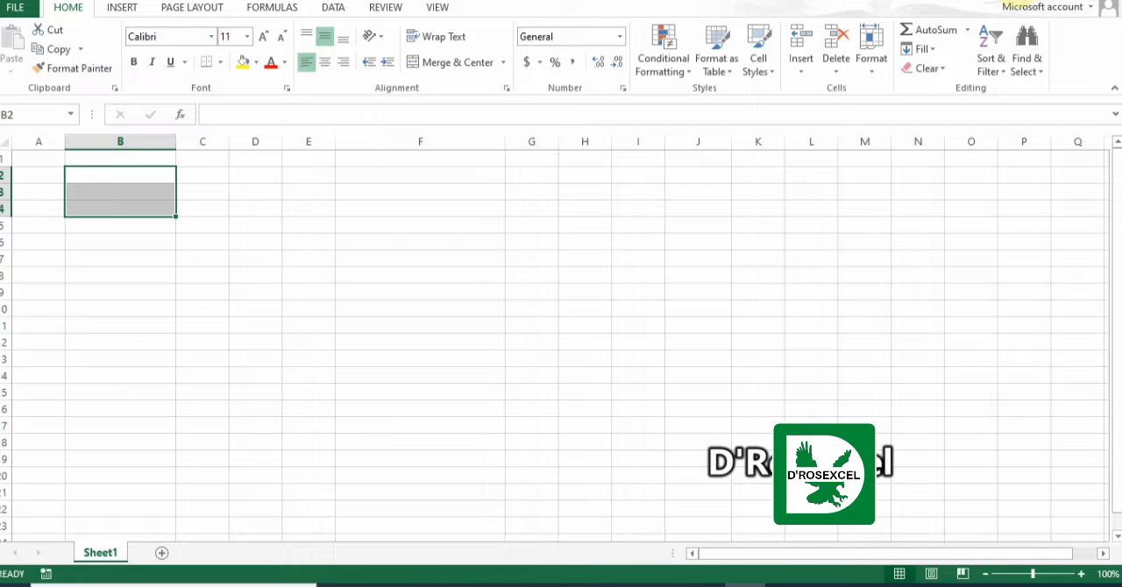
Open Excel Help, view its list of popular articles and close it.
click(1017, 2)
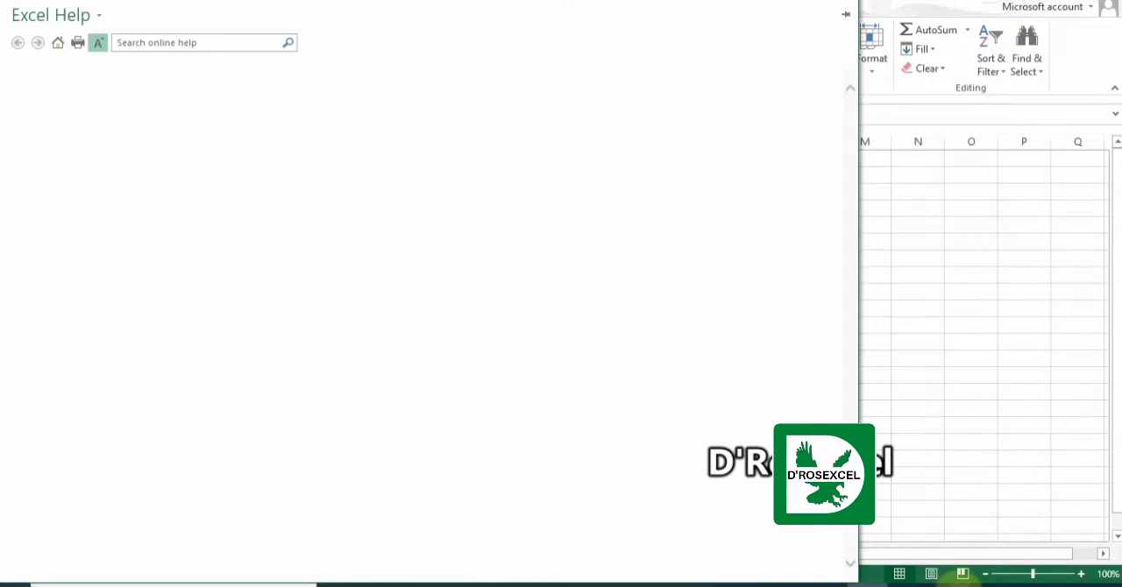
click(960, 584)
click(939, 442)
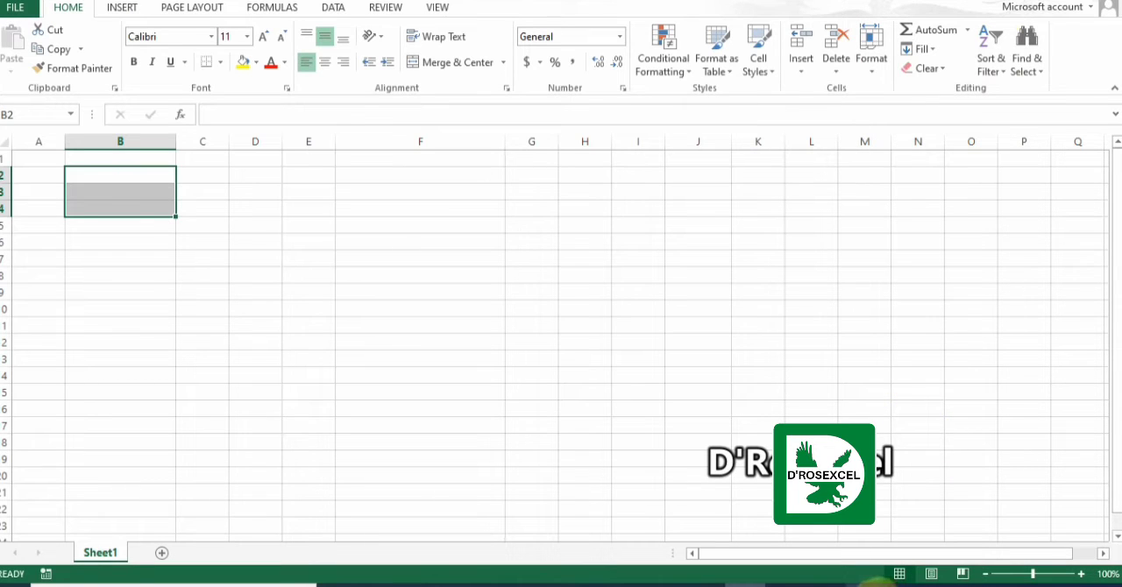
click(872, 583)
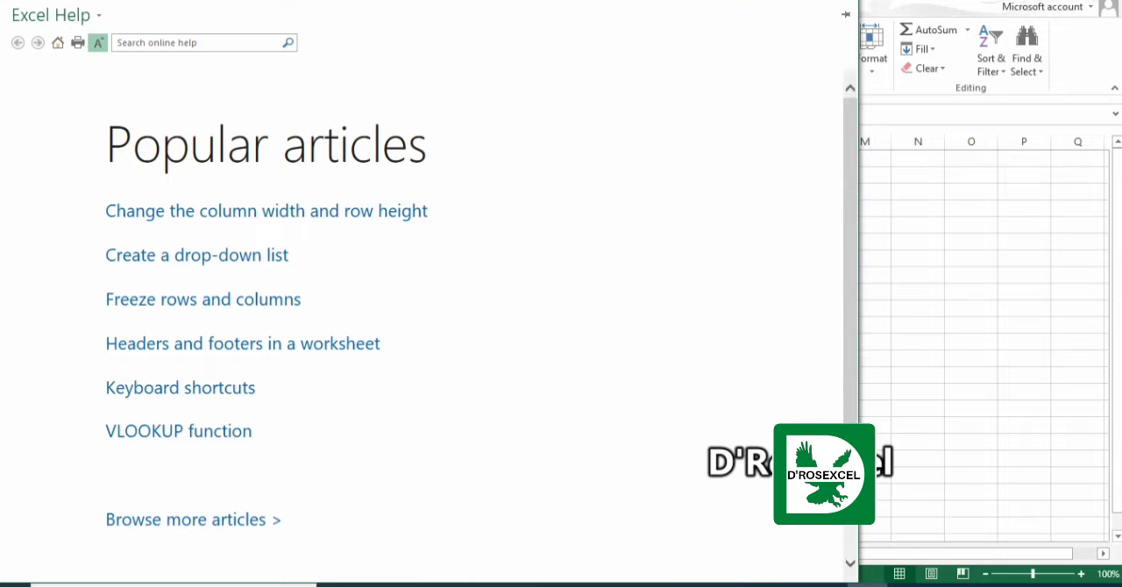
click(804, 5)
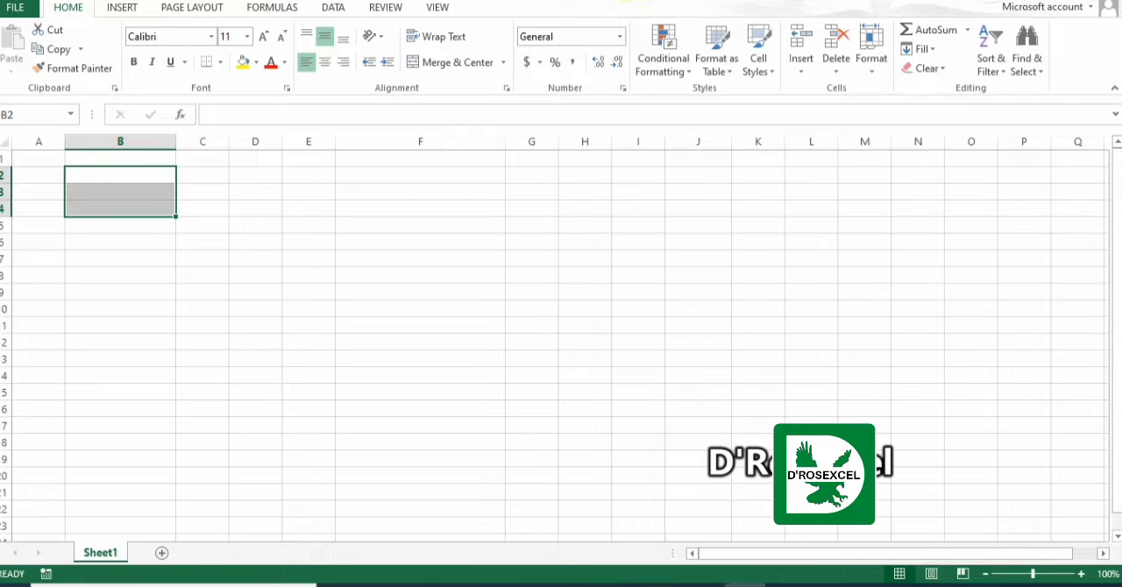
Open the font settings of cells B2:B4, view the help article on the Font dialog box, and cancel without changes.
click(522, 1)
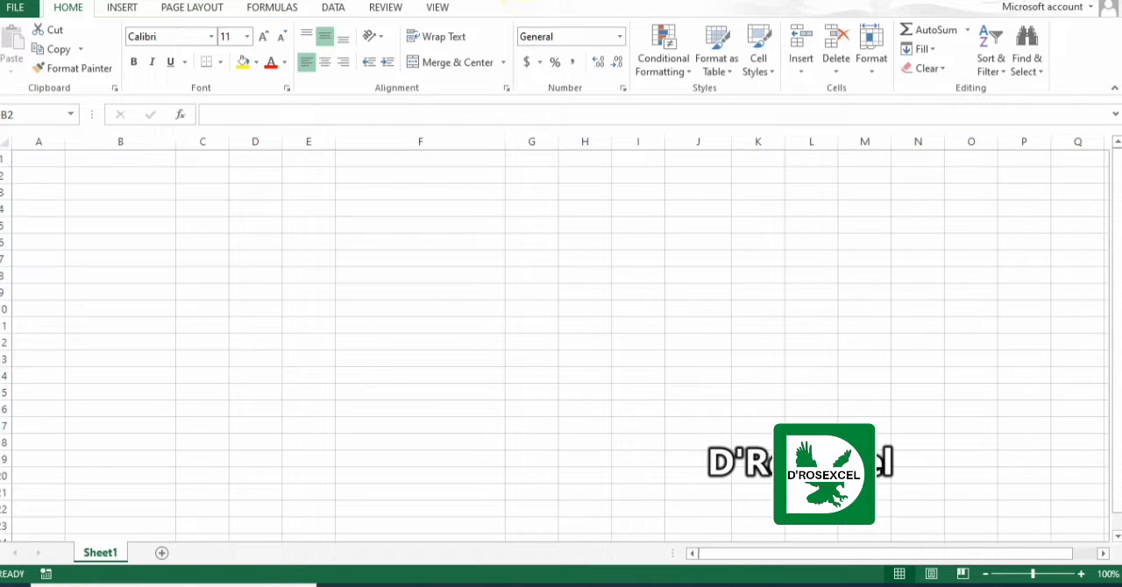
click(453, 77)
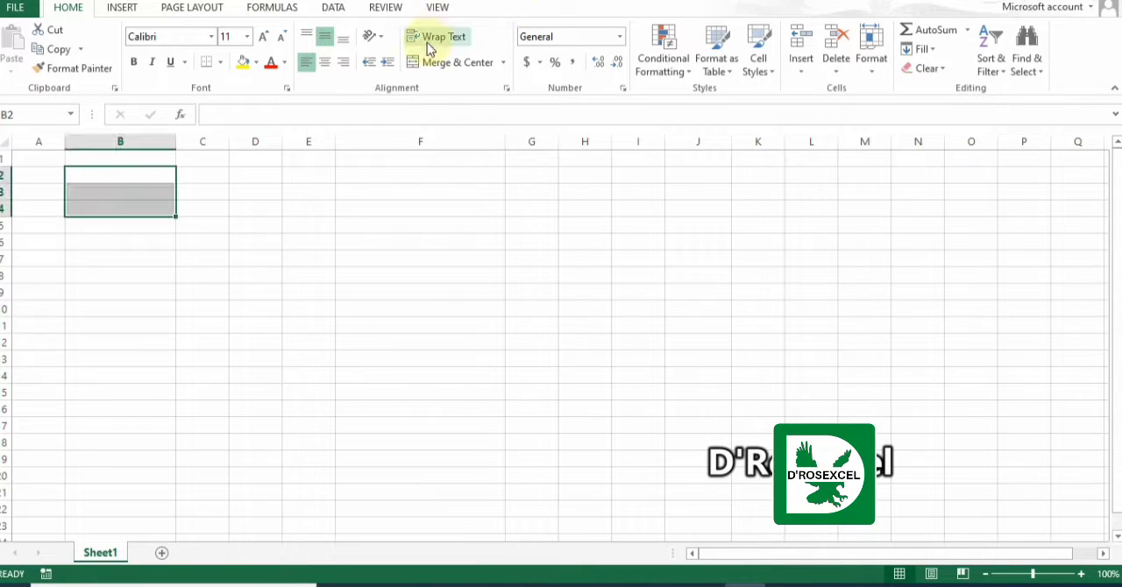
click(291, 89)
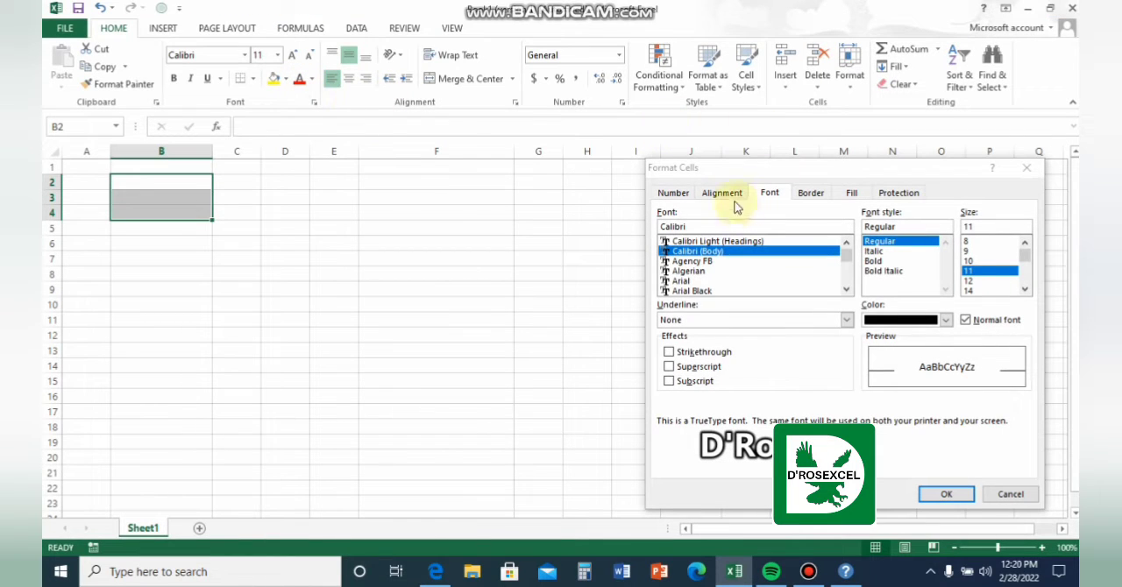
click(990, 169)
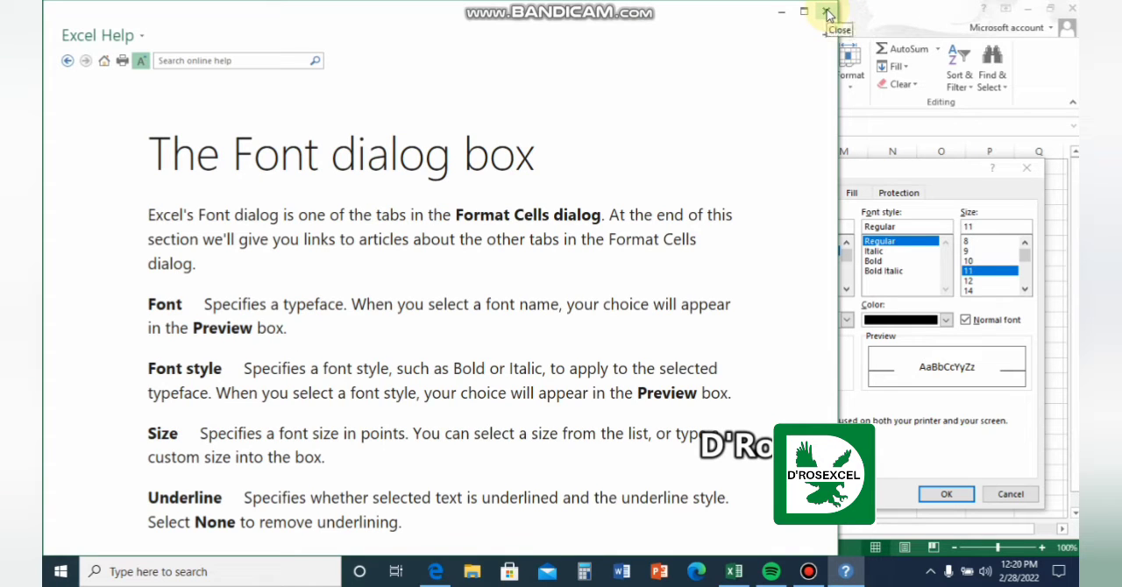
click(827, 13)
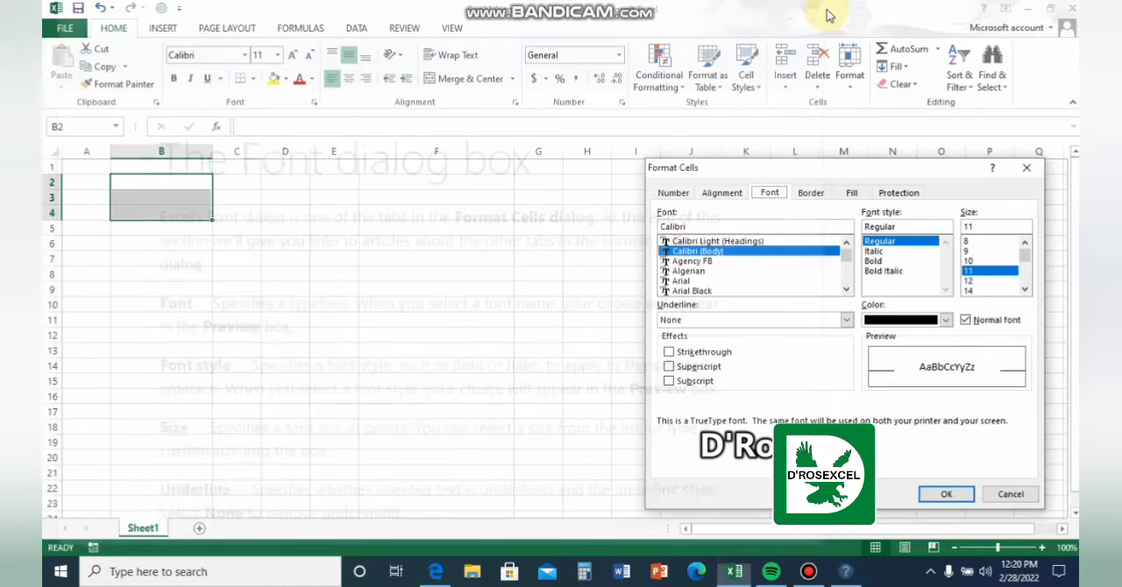
click(1009, 496)
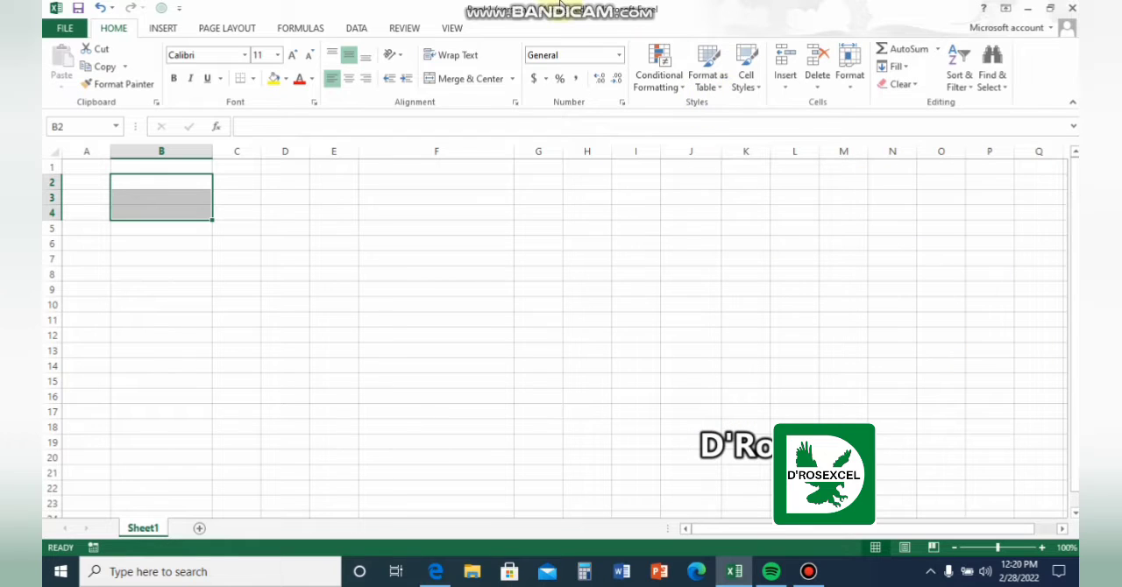
click(560, 4)
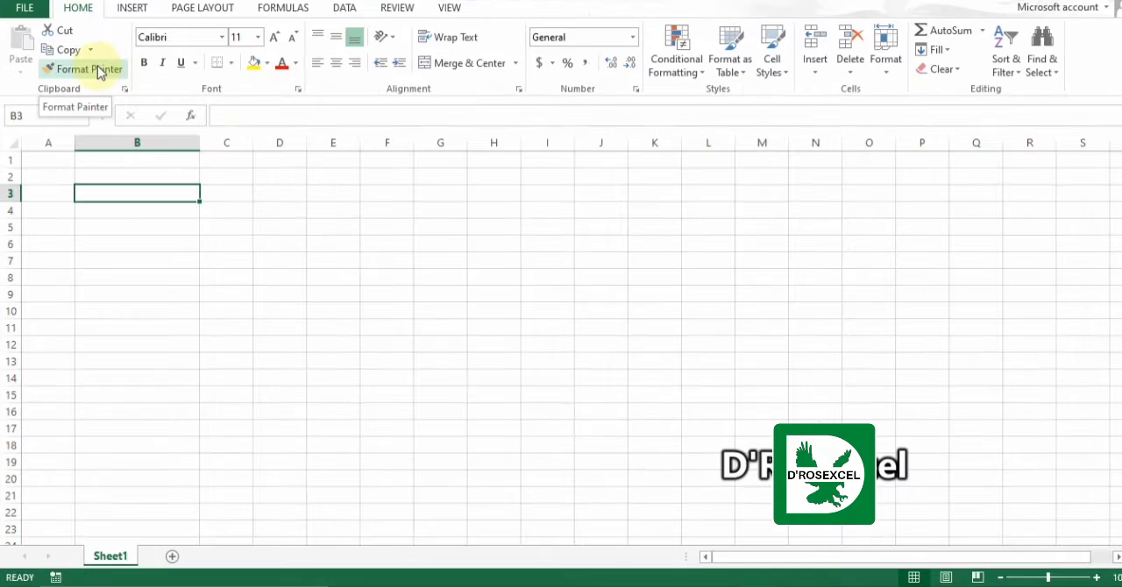
Copy the format of cell B3 with Format Painter and apply it to the same cell.
click(98, 69)
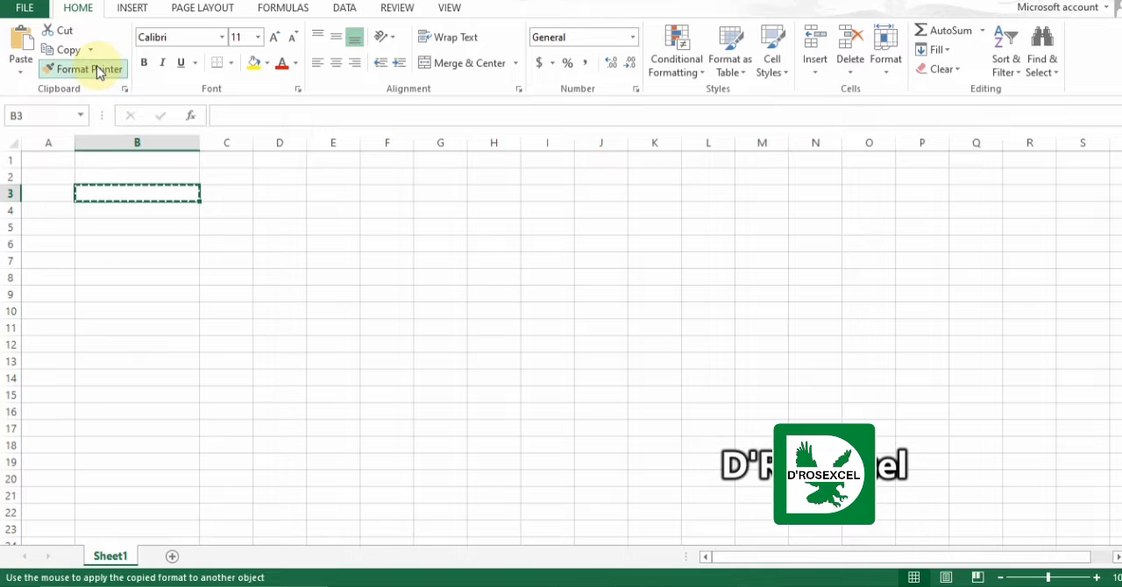
click(159, 191)
Enter "excel" in cell B2 and fill the cell with yellow.
click(136, 176)
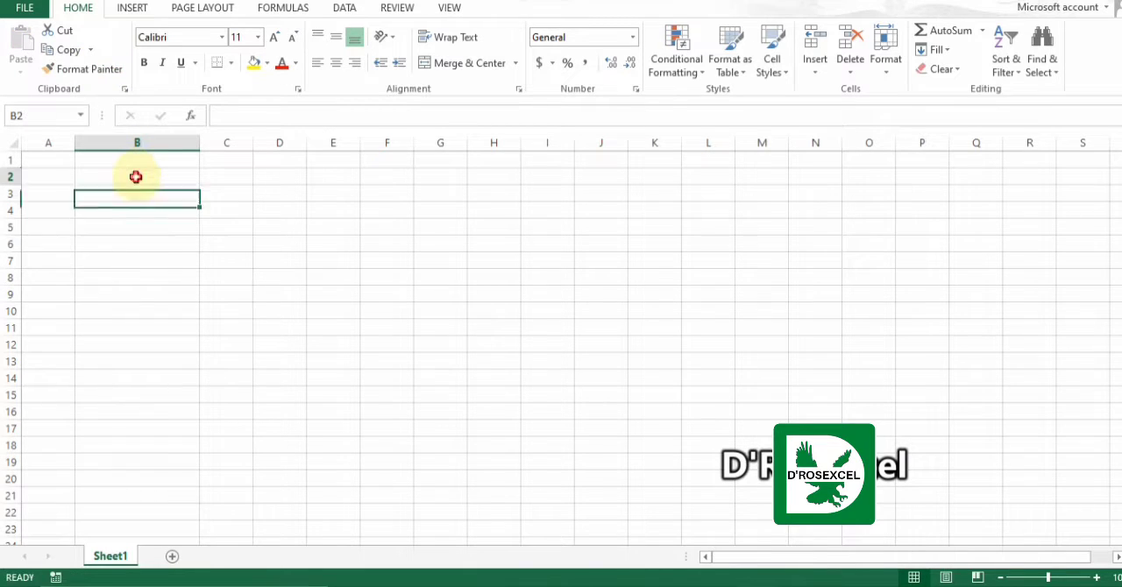
text(excel)
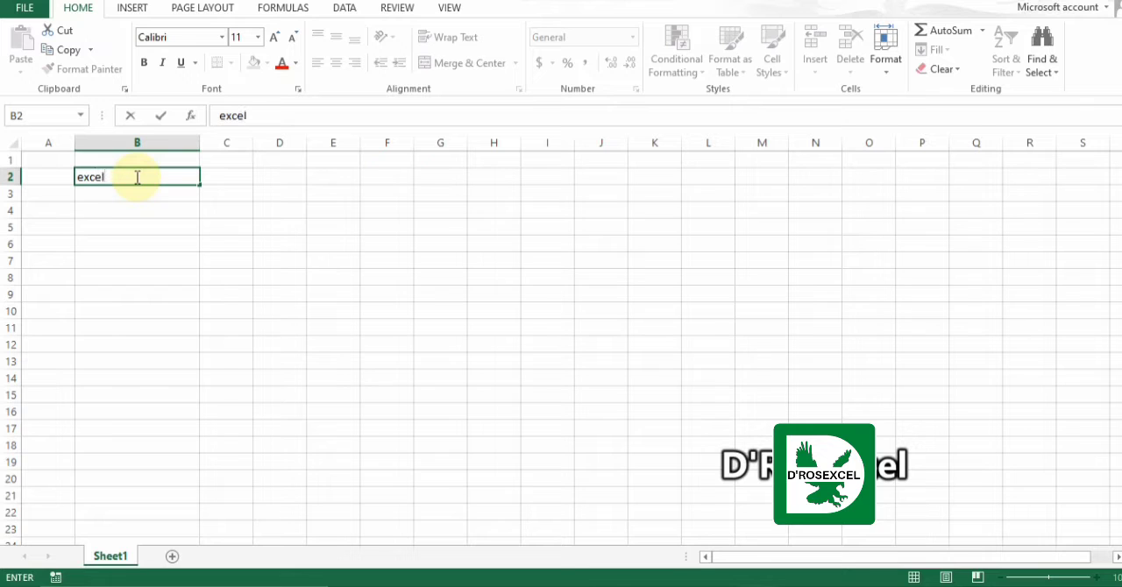
key(Return)
click(137, 178)
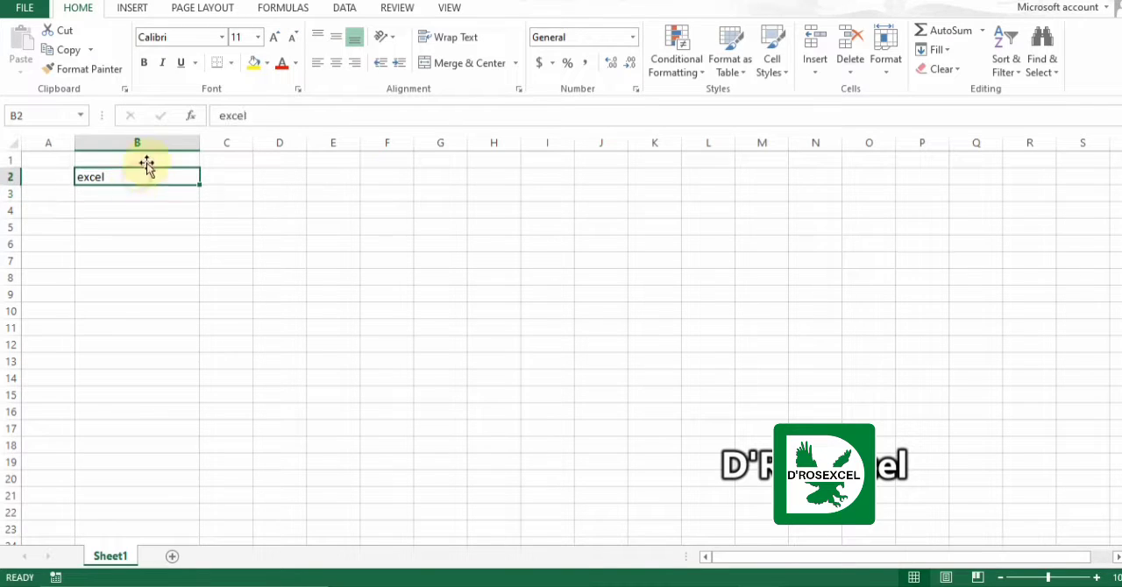
click(253, 65)
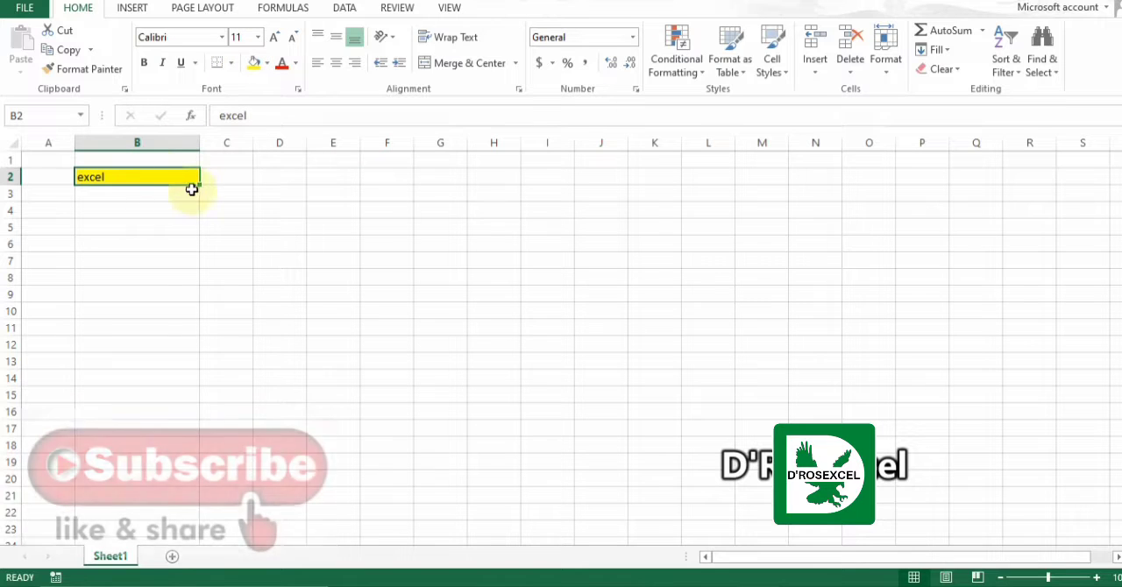
Enter the person's name in cell C3.
click(235, 198)
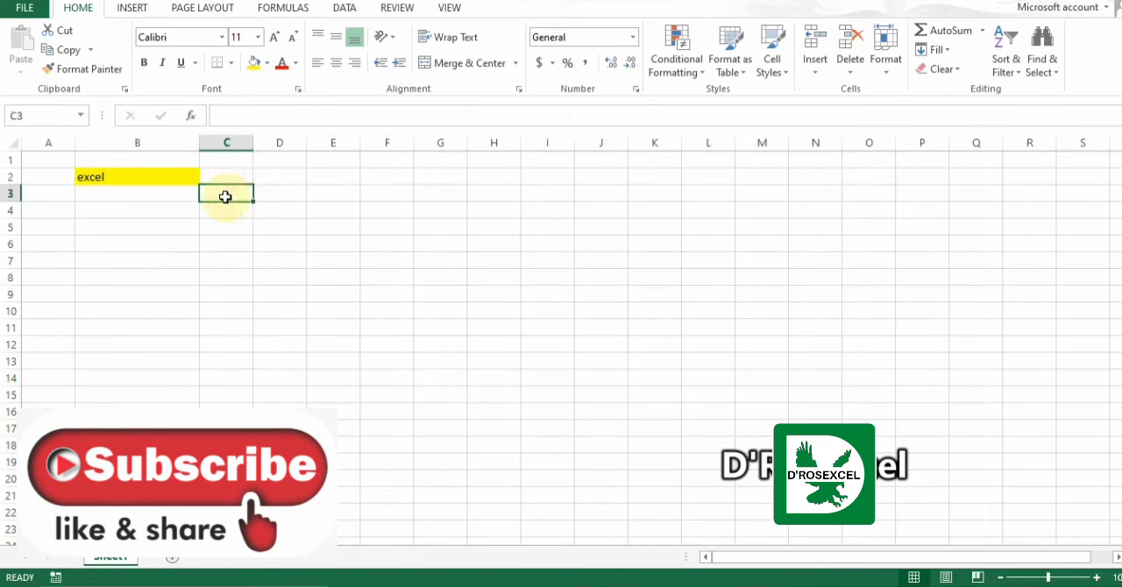
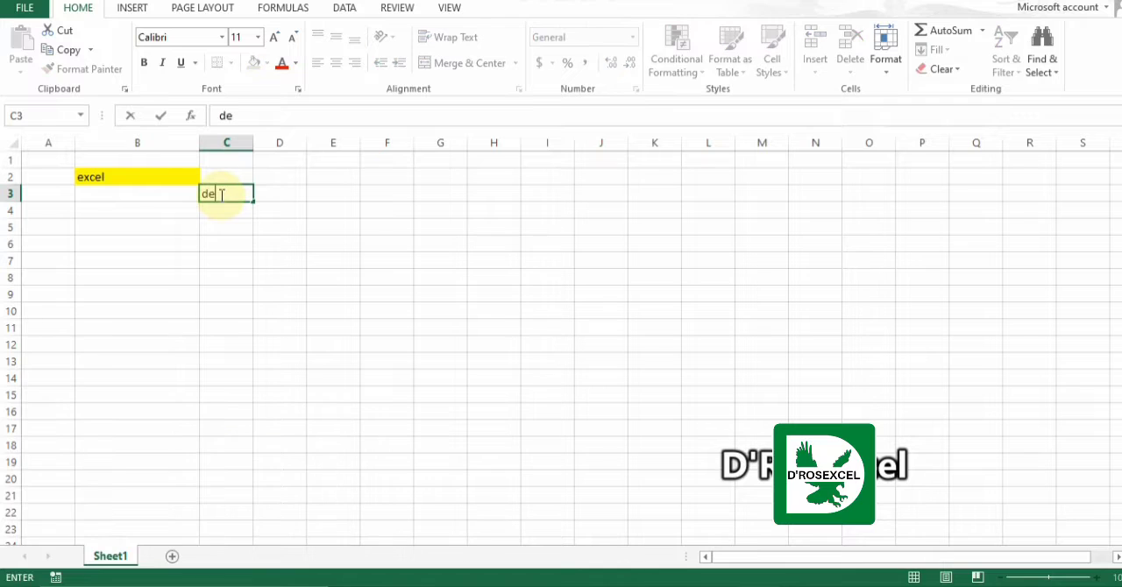
key(Return)
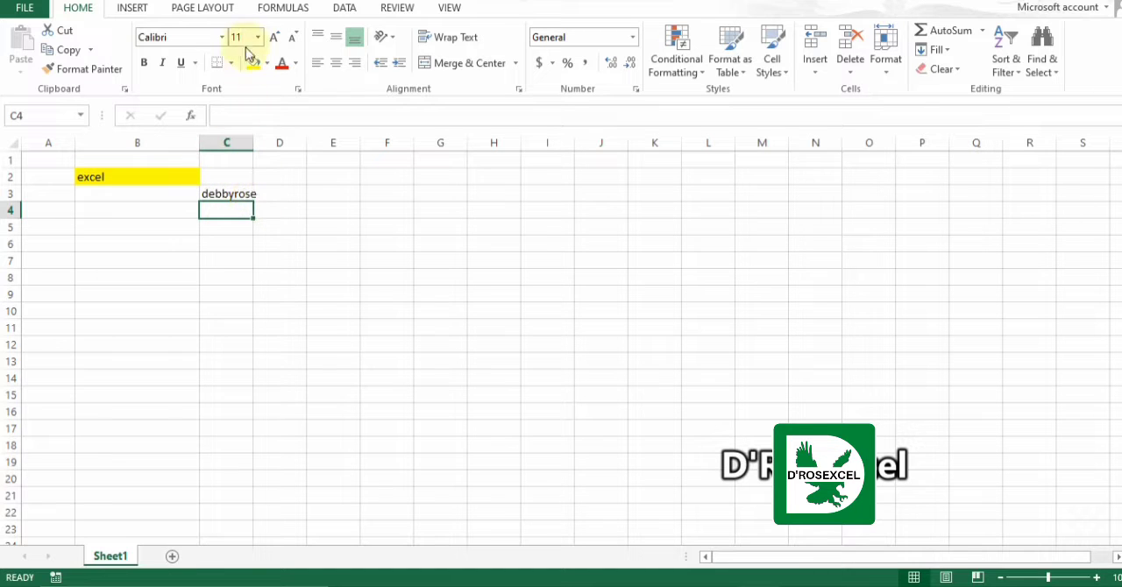
Copy the yellow format of cell B2 to cell C3 with Format Painter.
click(186, 178)
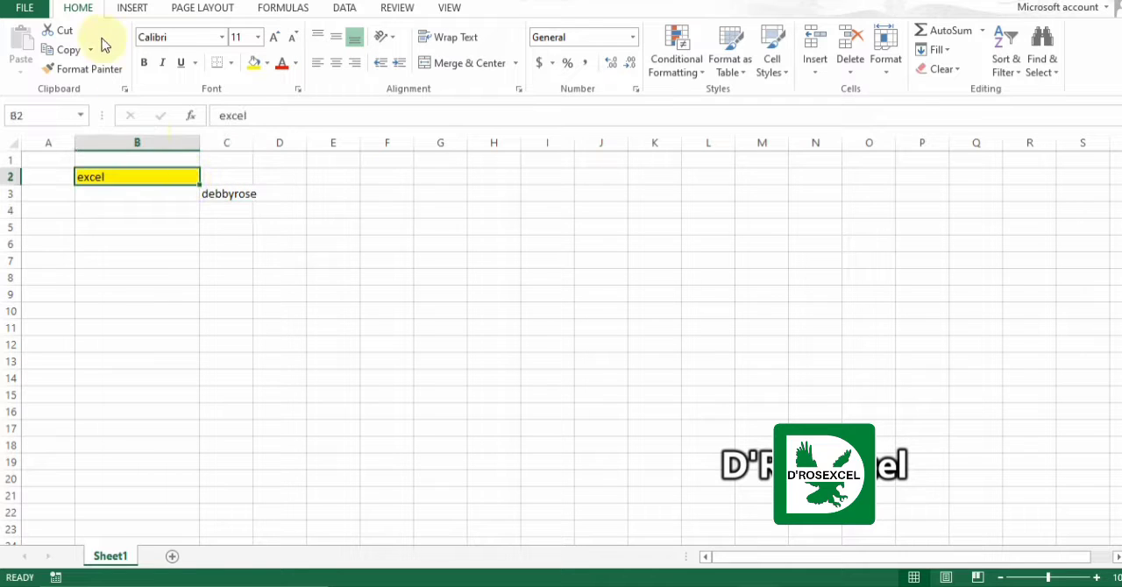
click(92, 75)
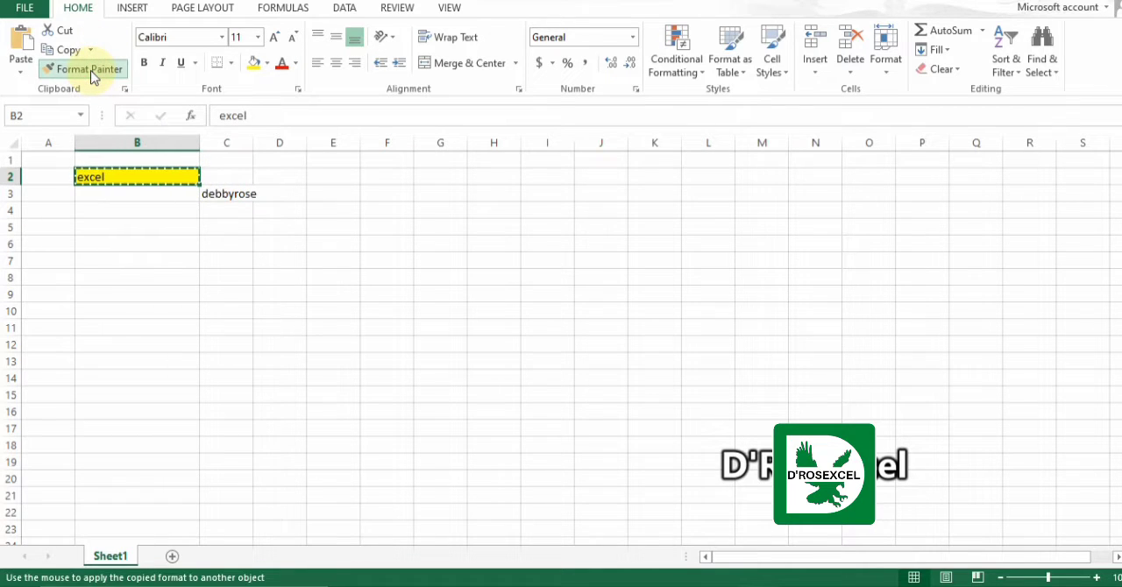
click(237, 194)
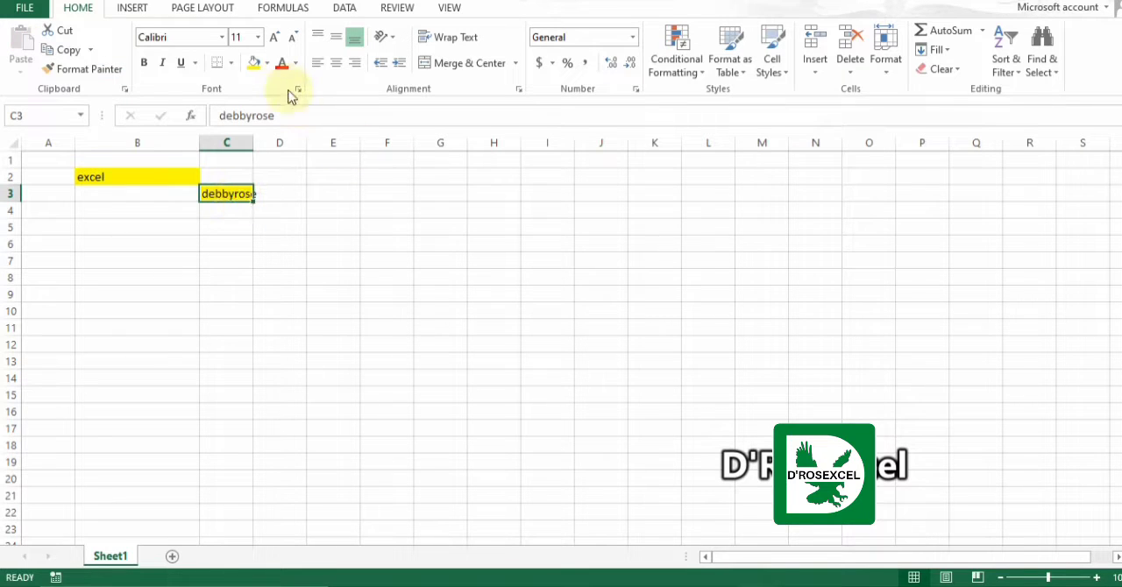
Widen column C to fit the text in cell C3 and apply Merge & Center to that cell.
drag(252, 139, 260, 141)
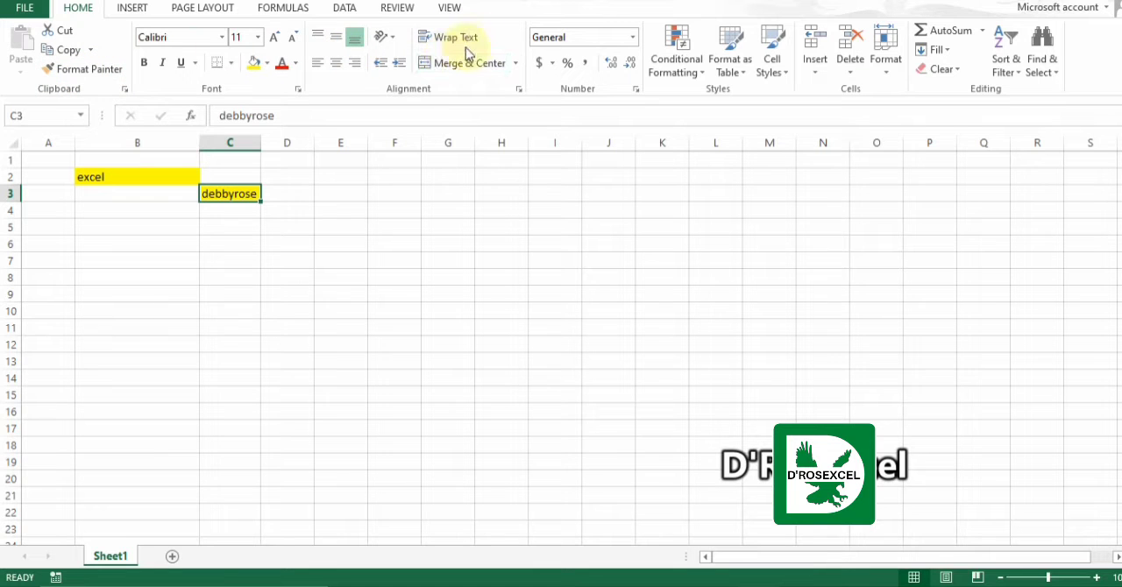
click(455, 74)
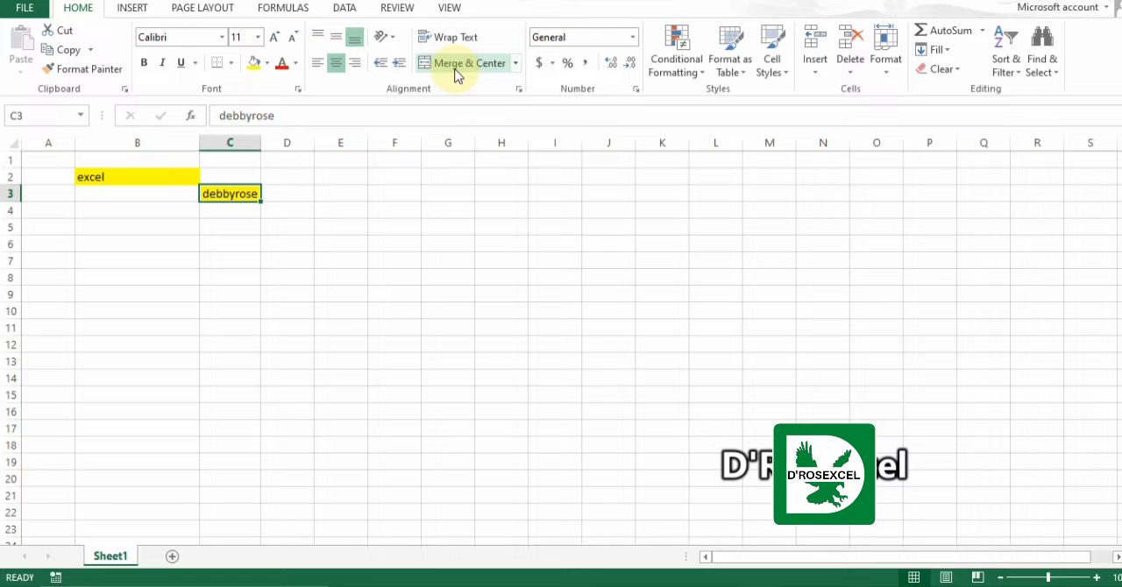
Delete the contents of cell B2 and set its fill to No Fill.
click(140, 177)
key(Delete)
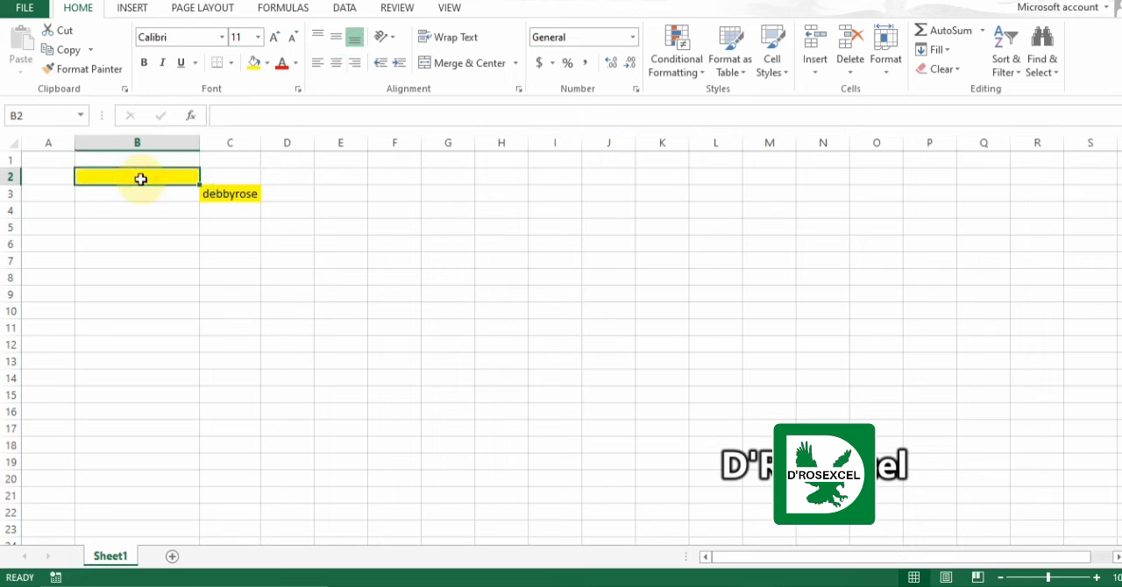
click(266, 63)
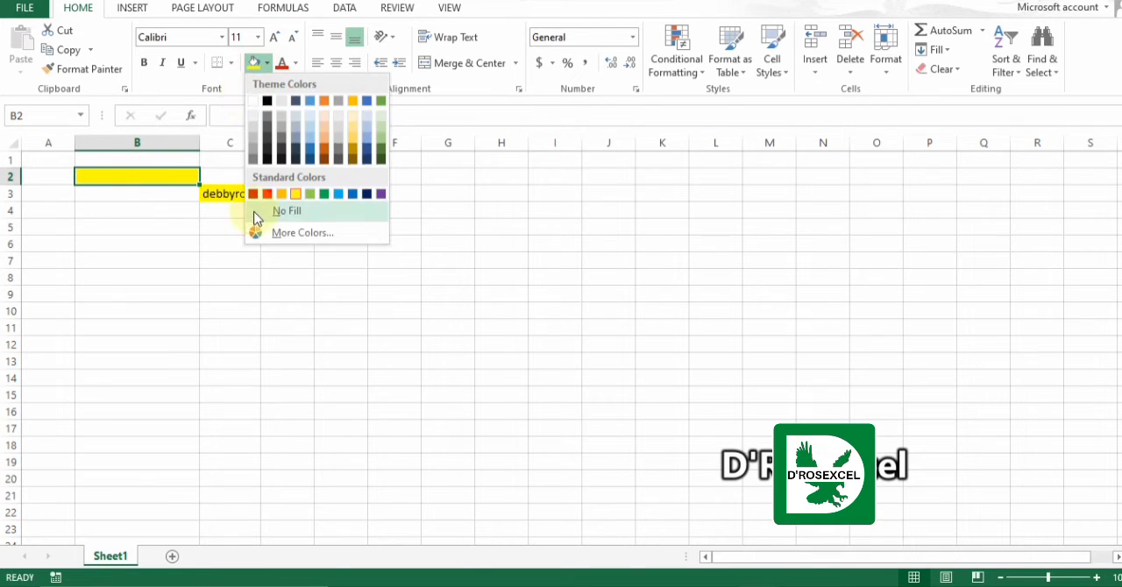
click(263, 212)
Remove the fill from cell C3 and delete its contents.
click(241, 194)
click(261, 65)
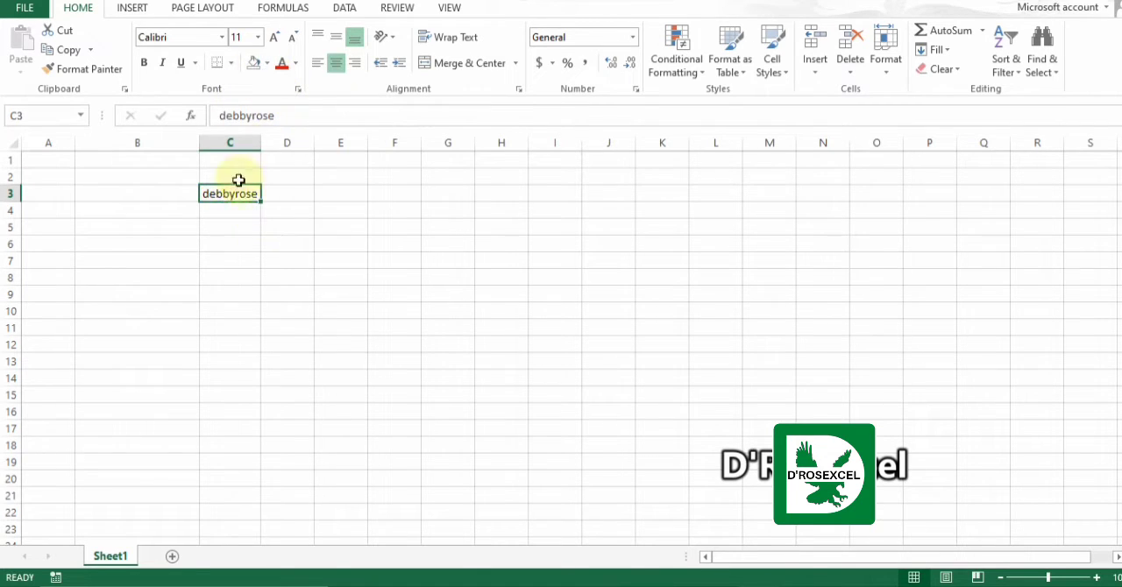
key(Delete)
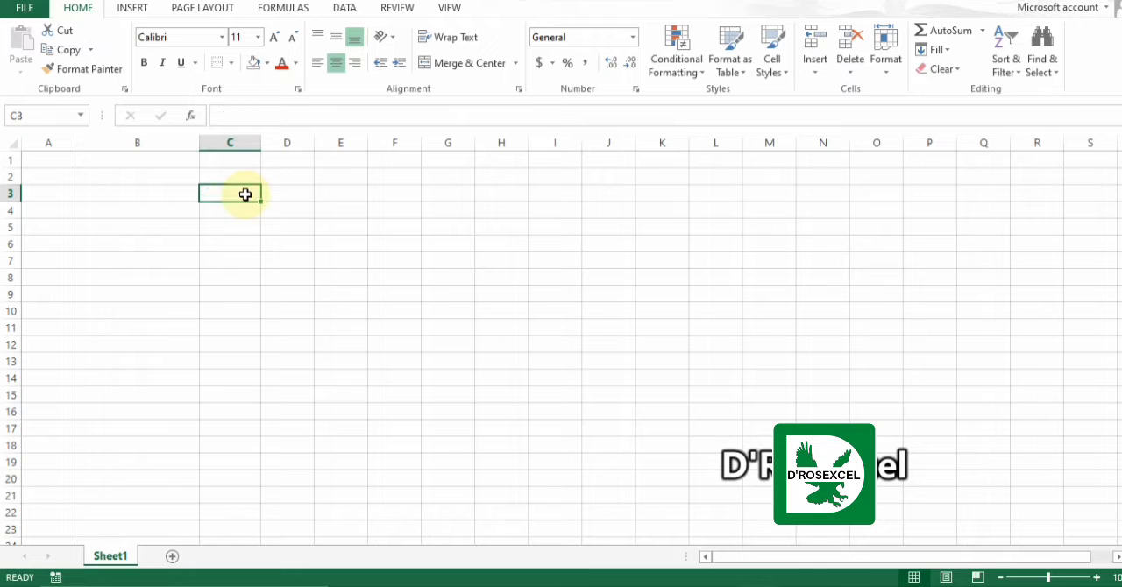
click(230, 64)
click(187, 208)
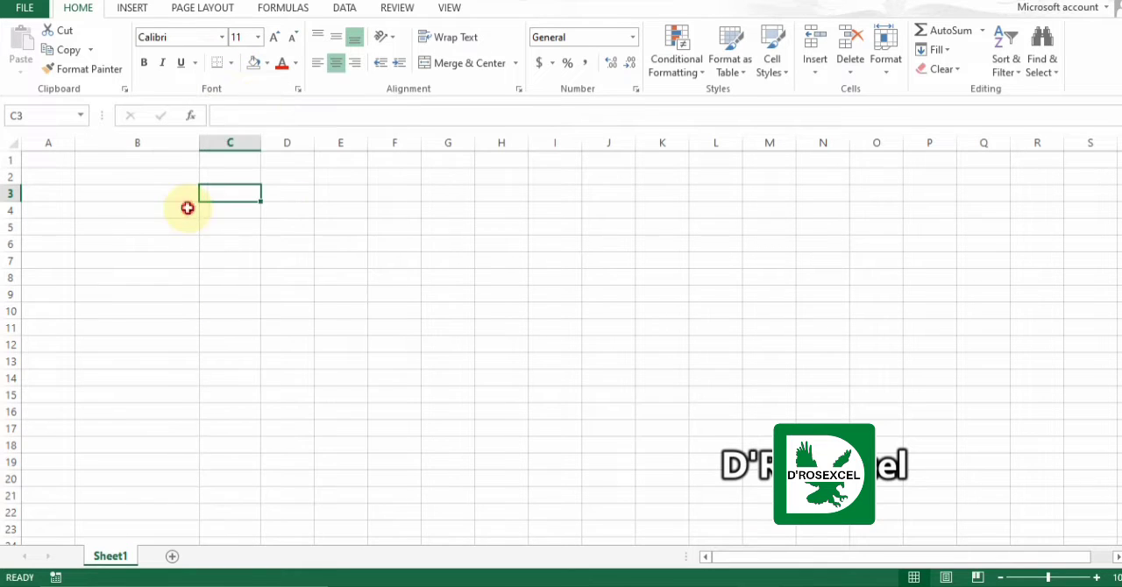
click(266, 63)
click(263, 211)
click(268, 261)
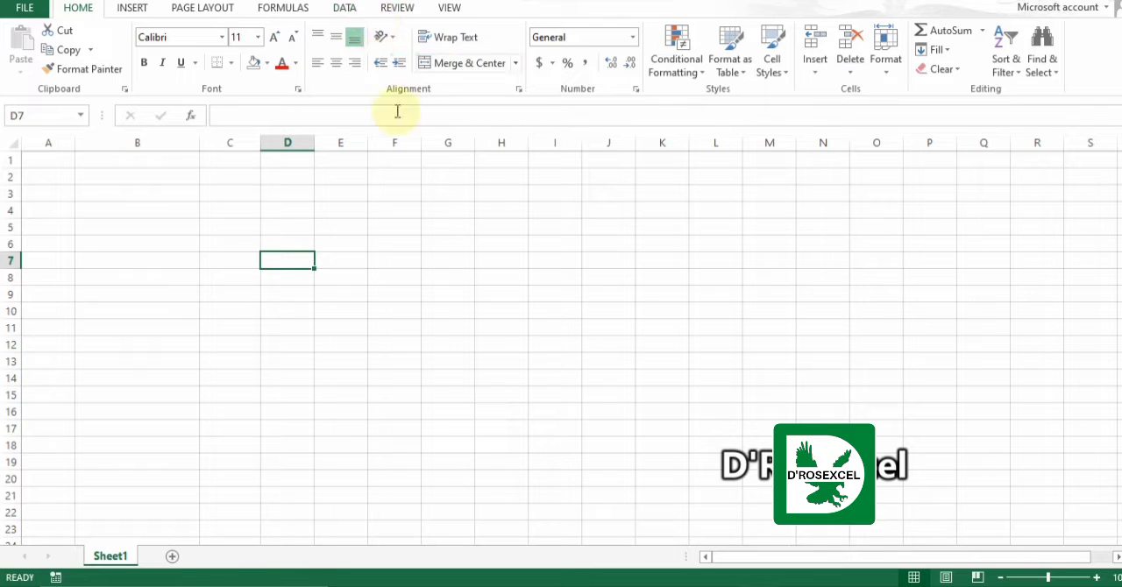
Enter the title "excel 4 analytics" in cell B1.
click(124, 162)
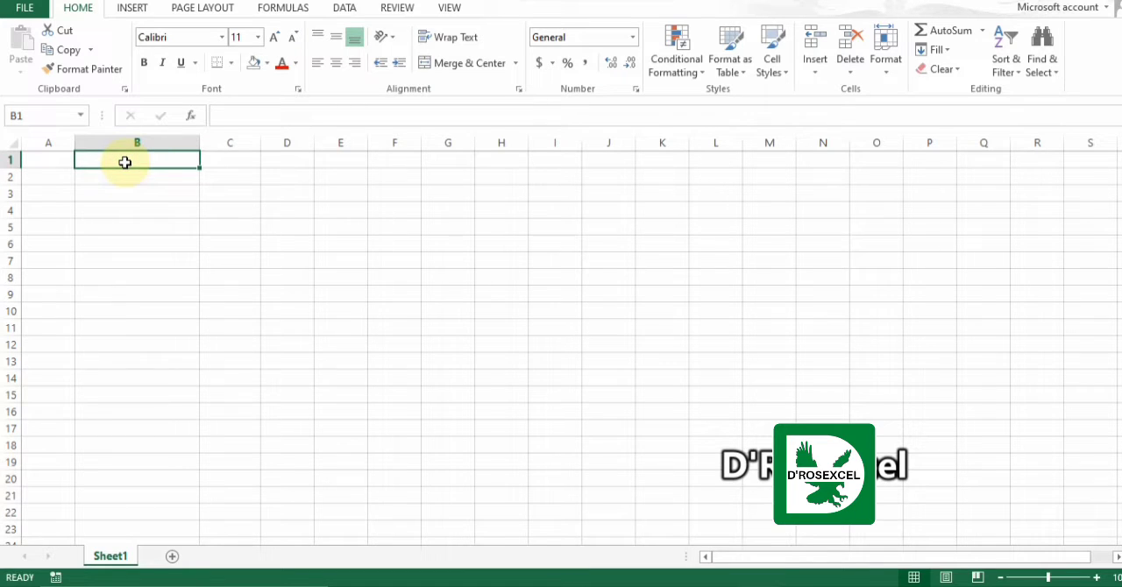
text(excel)
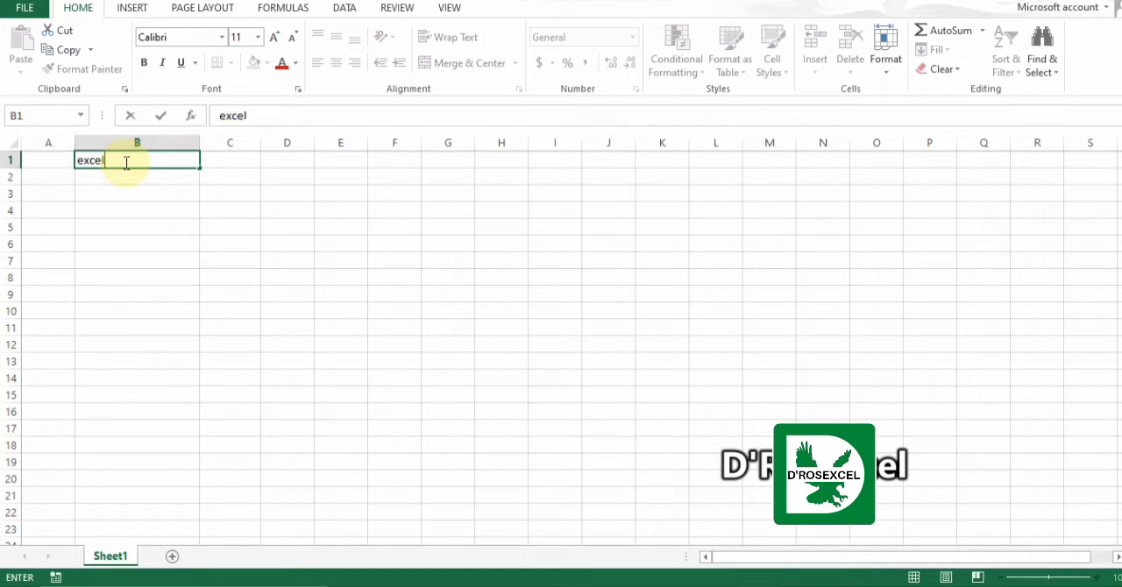
text( 4 analyti)
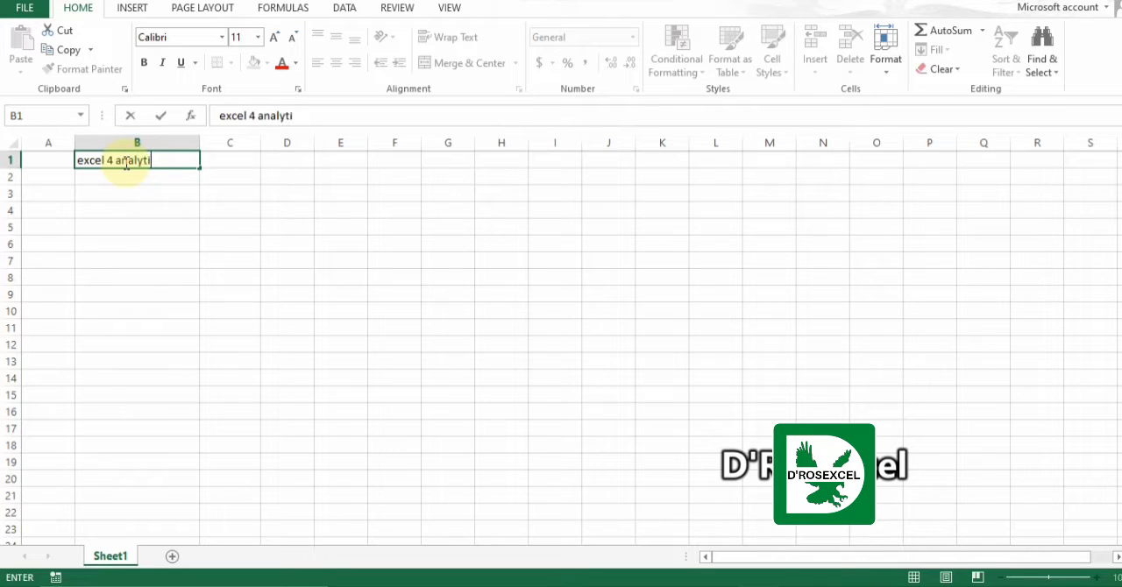
text(cs)
key(Return)
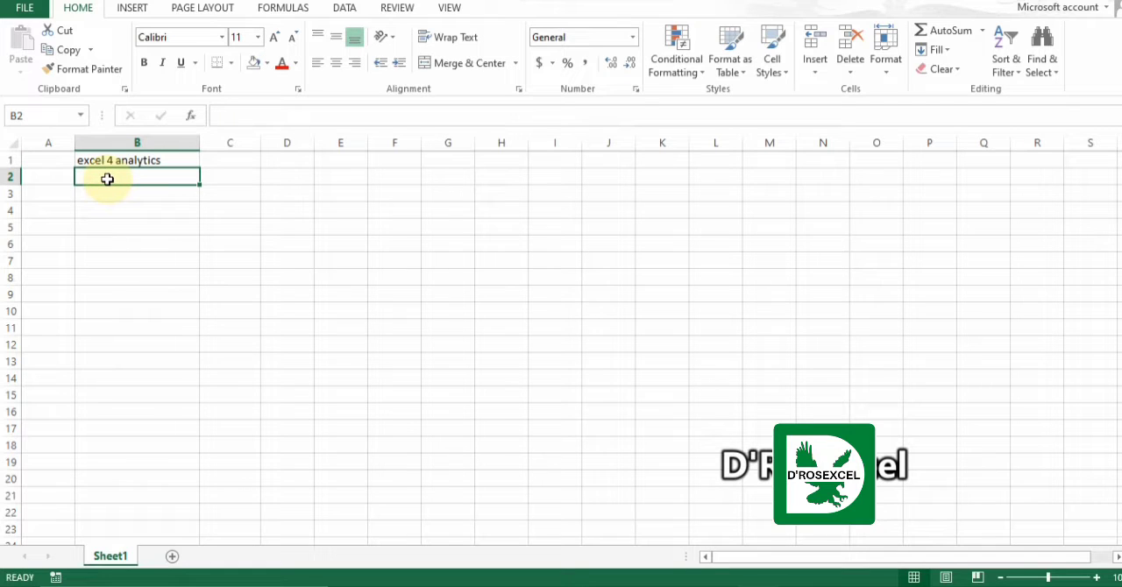
Enter the column headings "date", "name" and "email" in cells B2 to D2.
text(date)
key(Tab)
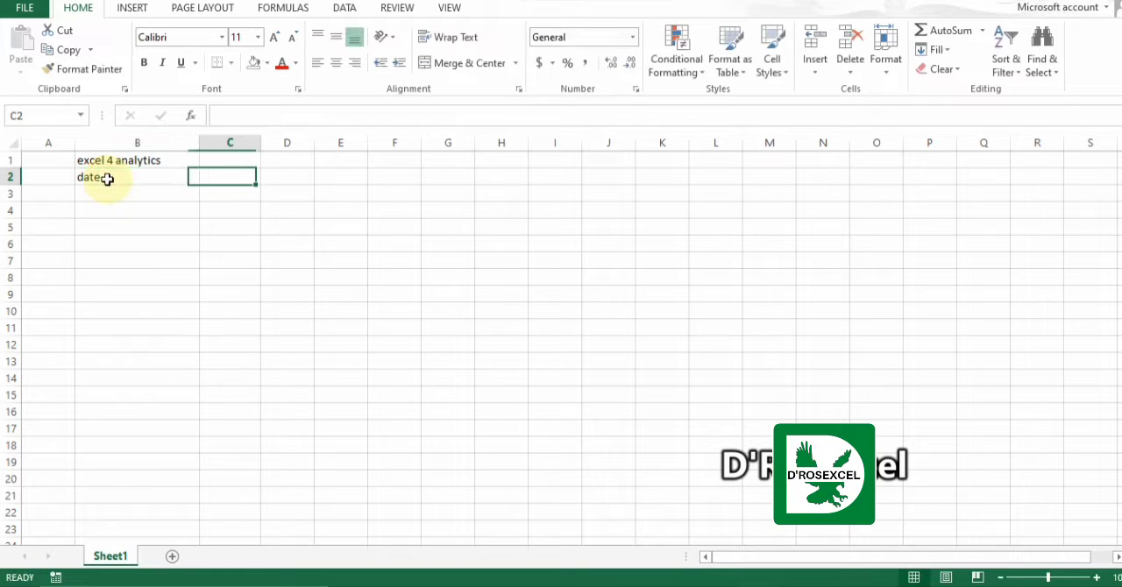
text(na)
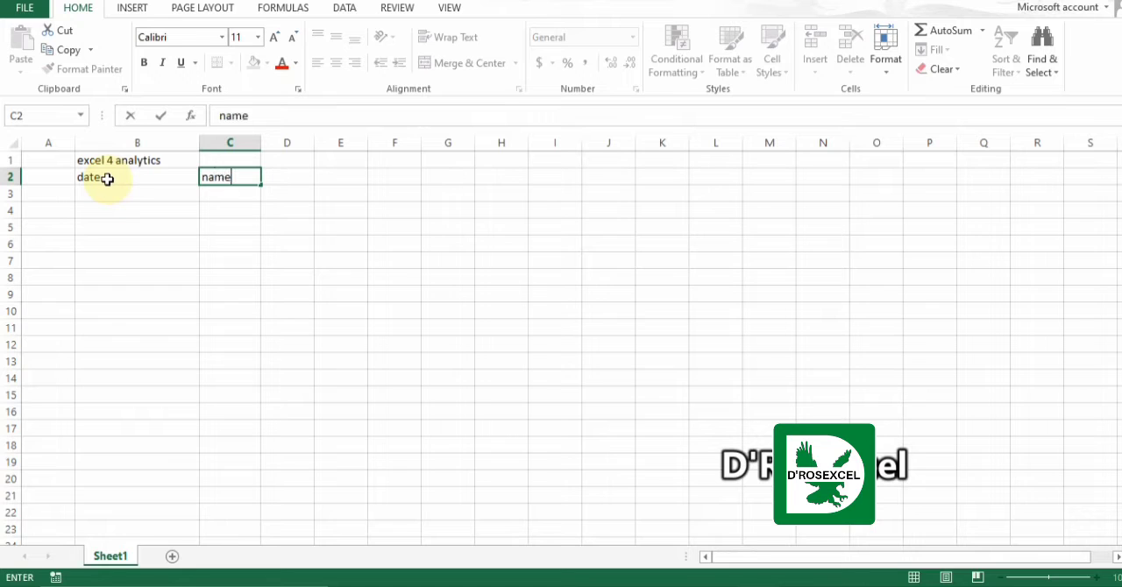
text(me)
key(Tab)
text(e)
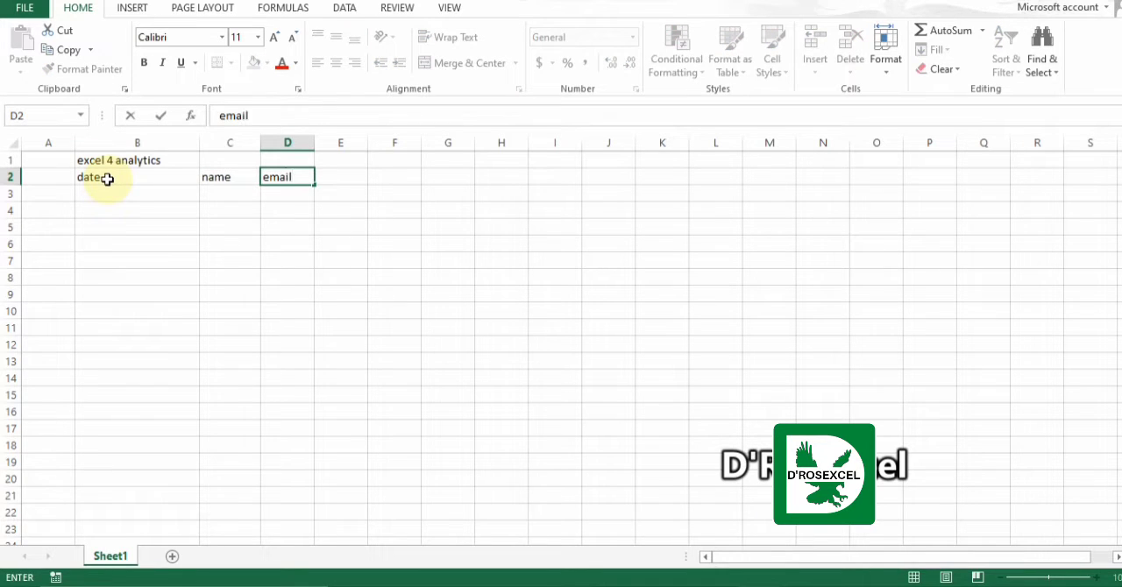
key(Tab)
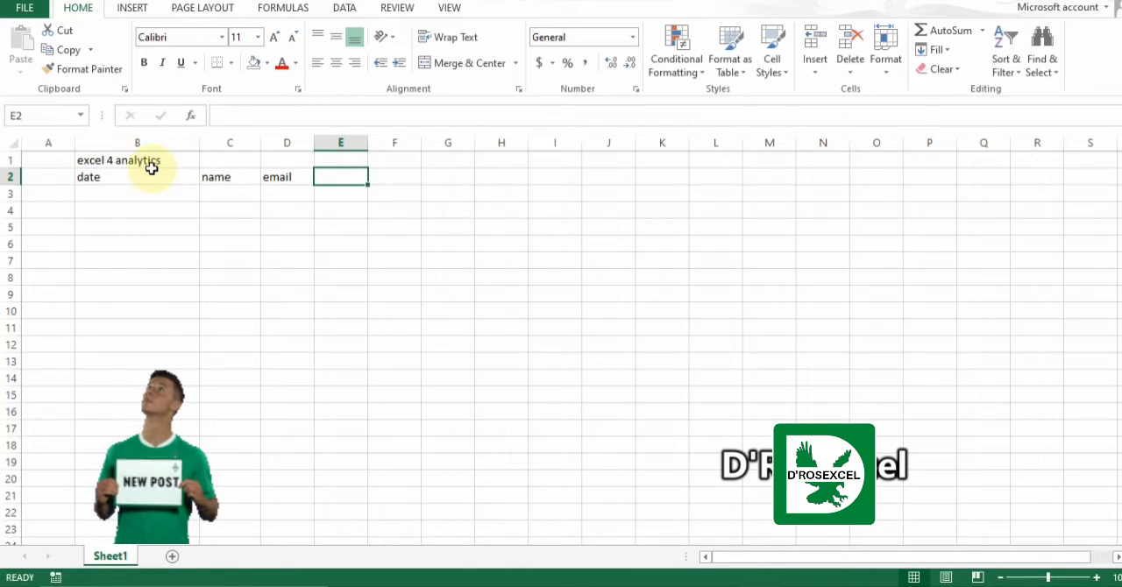
Merge and center the title across cells B1 to D1.
click(141, 160)
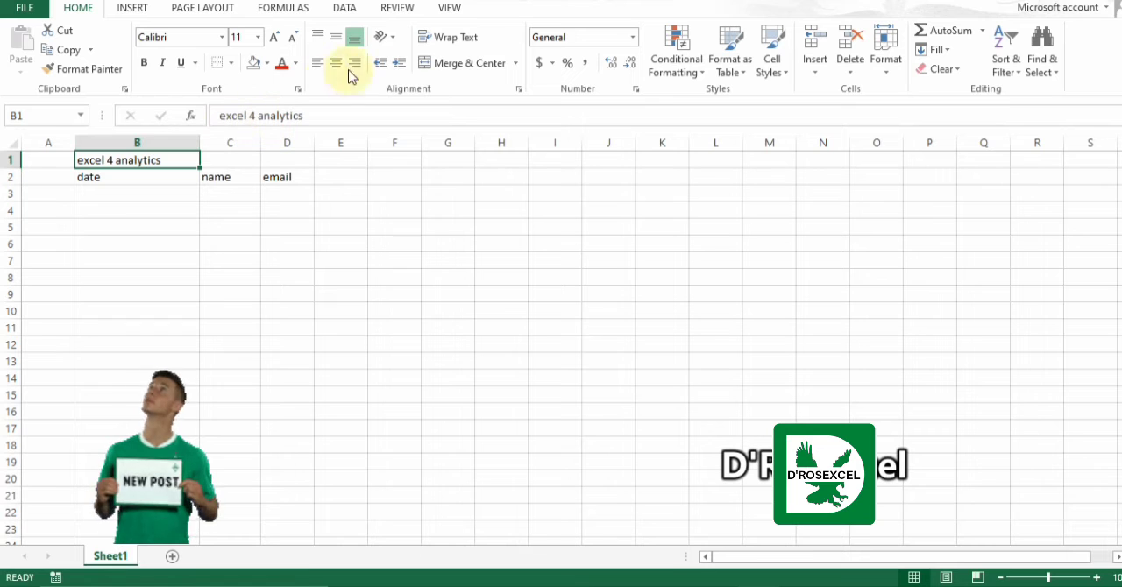
scroll(392, 77, down, 1)
scroll(392, 78, down, 1)
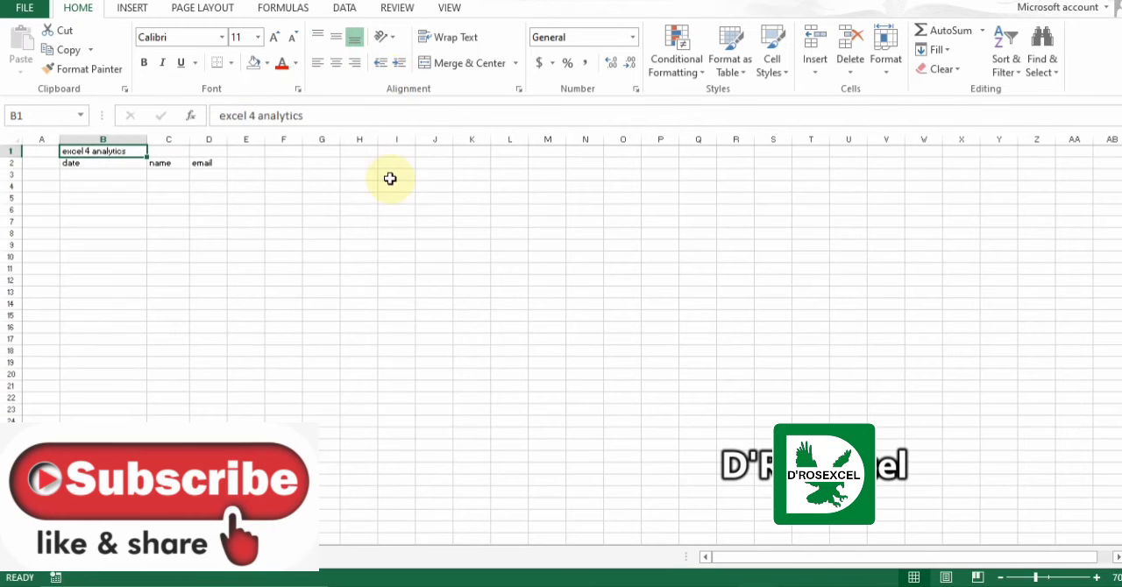
scroll(390, 178, up, 3)
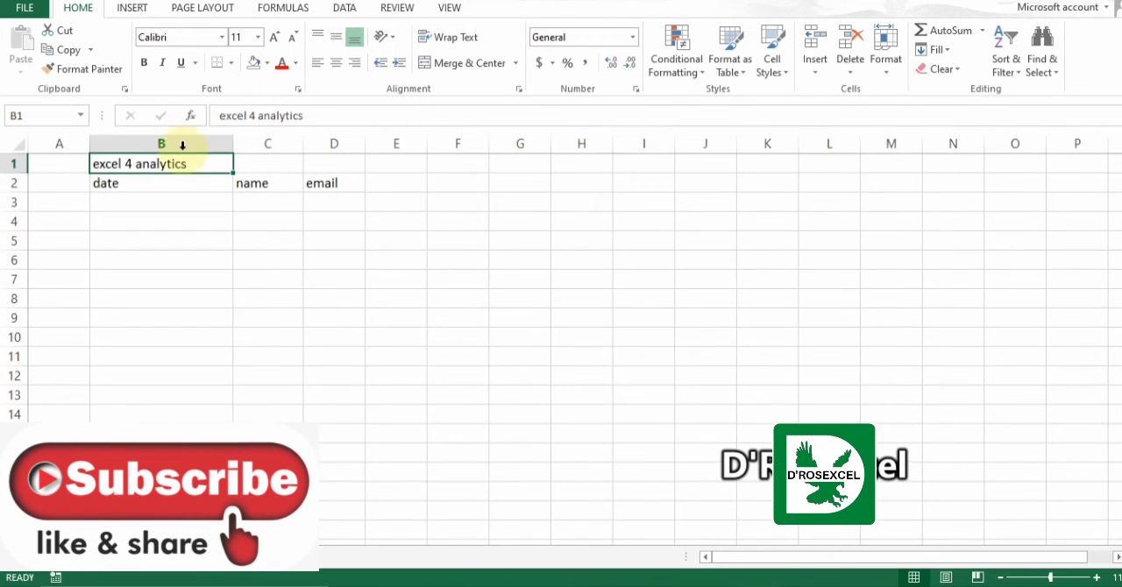
drag(207, 163, 333, 159)
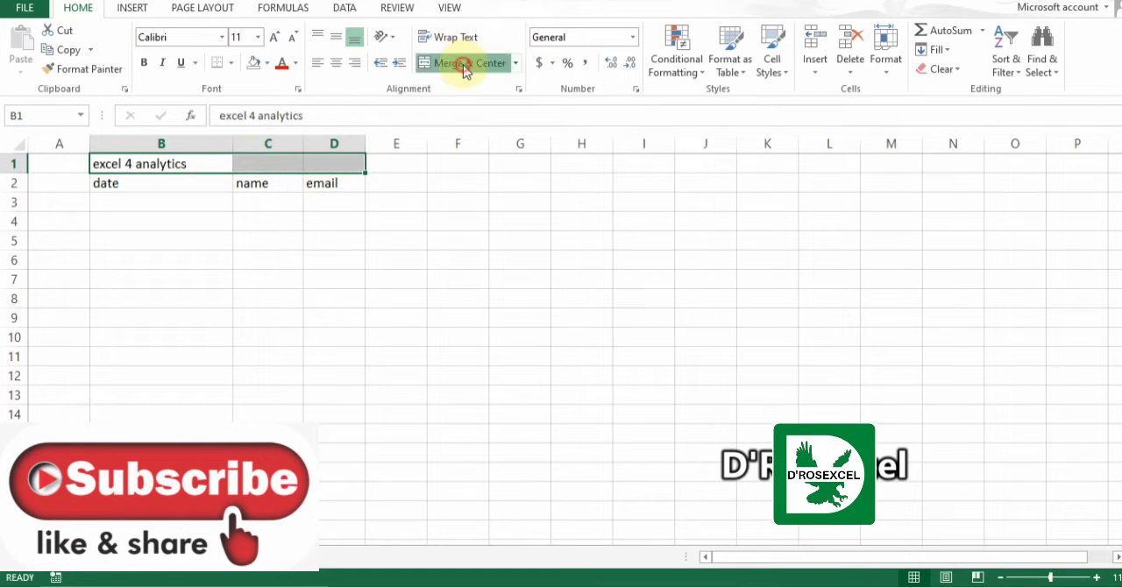
click(465, 63)
click(433, 204)
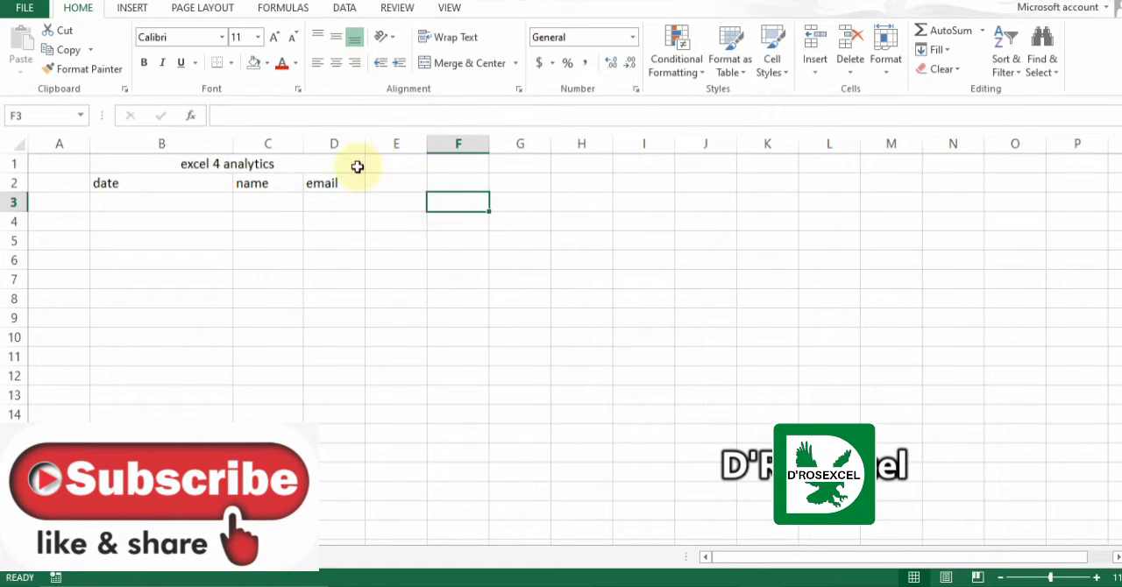
Check the merged title cell and undo the merge of B1 to D1.
click(287, 165)
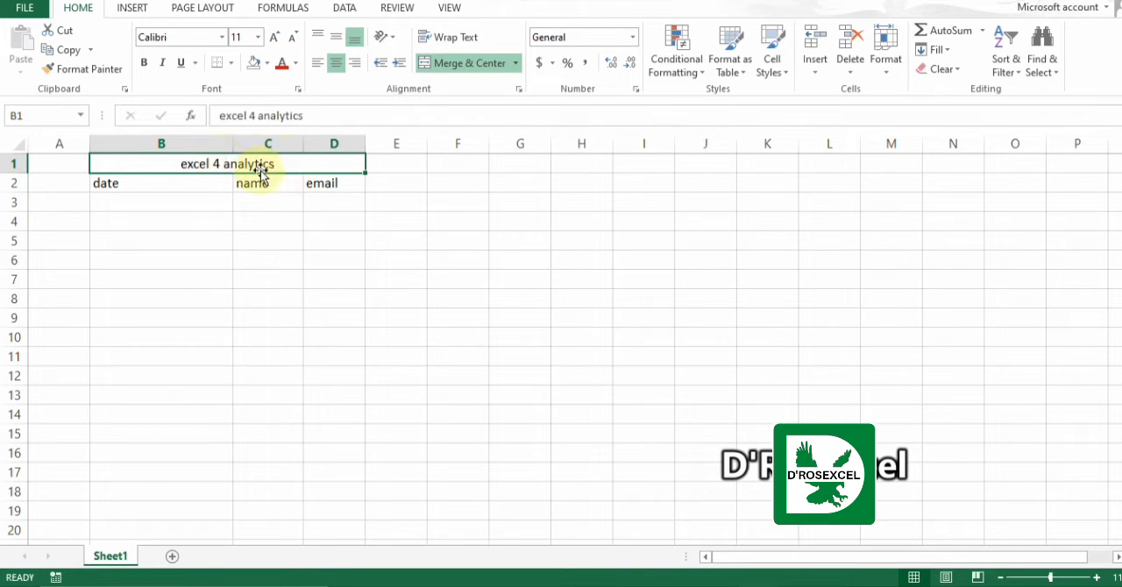
click(175, 226)
click(158, 170)
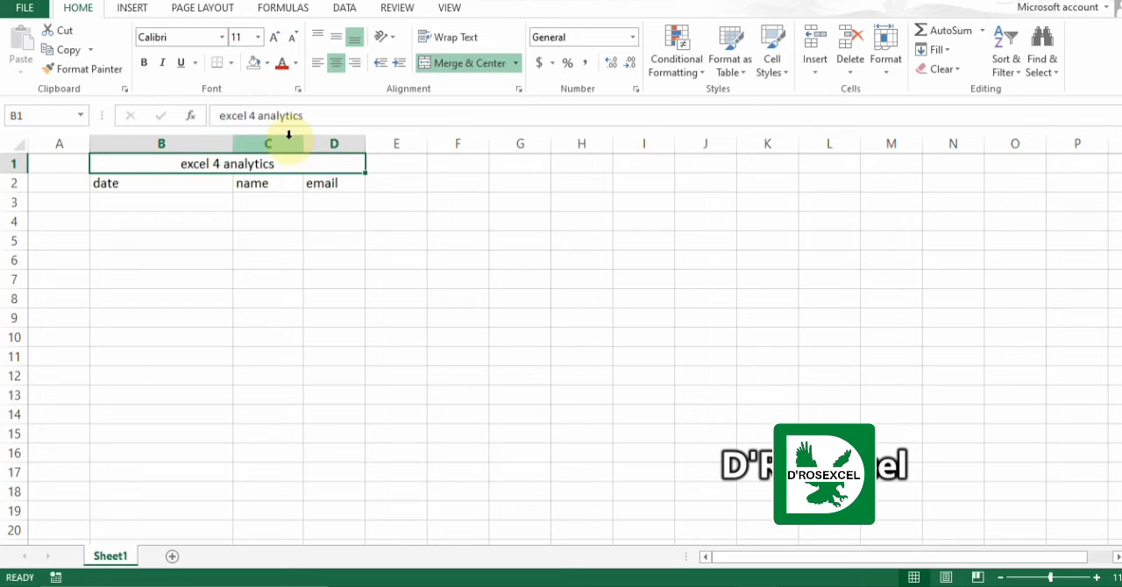
key(ctrl+z)
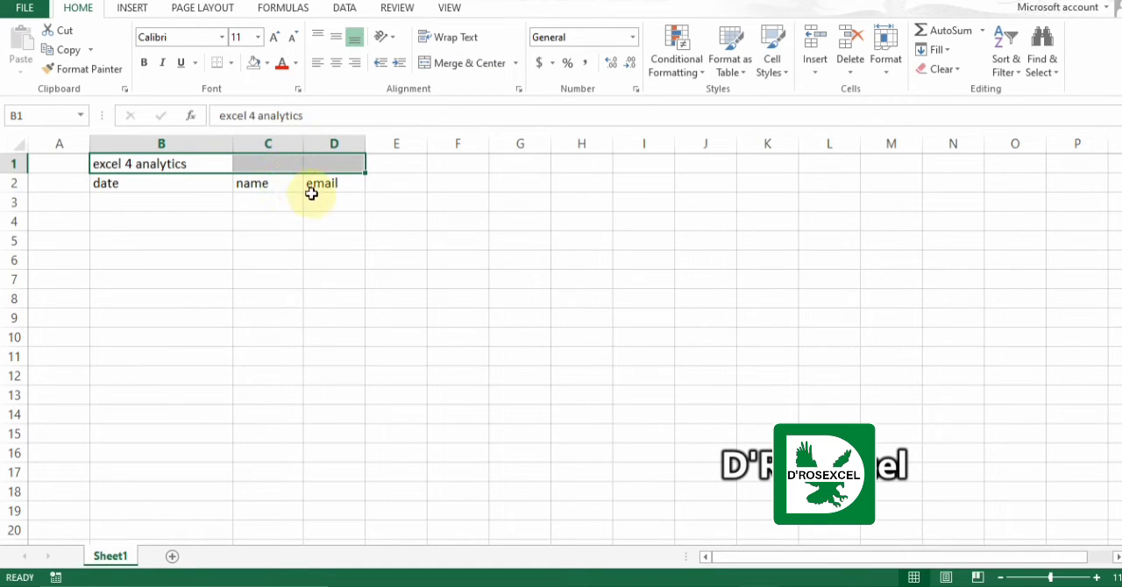
Set the horizontal alignment of cells B1 to D1 to Center Across Selection in the cell format settings.
right_click(213, 159)
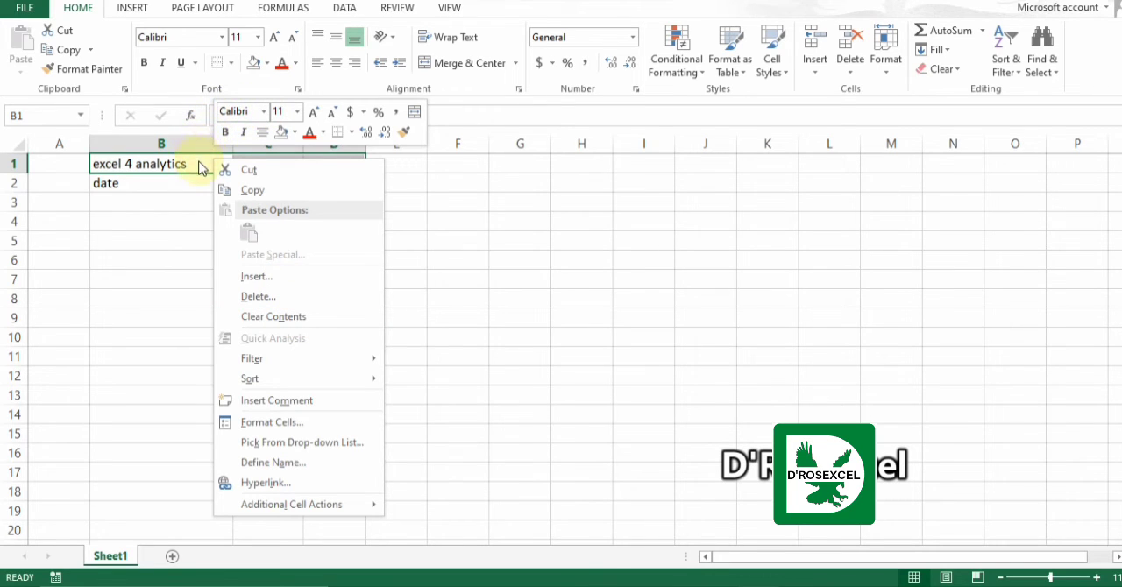
key(Escape)
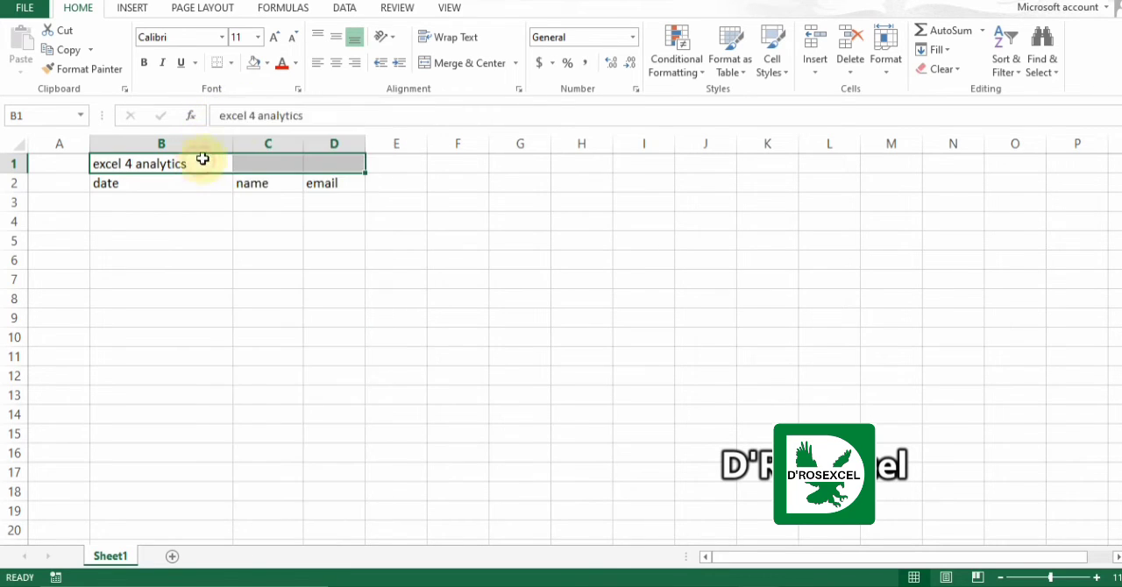
click(299, 90)
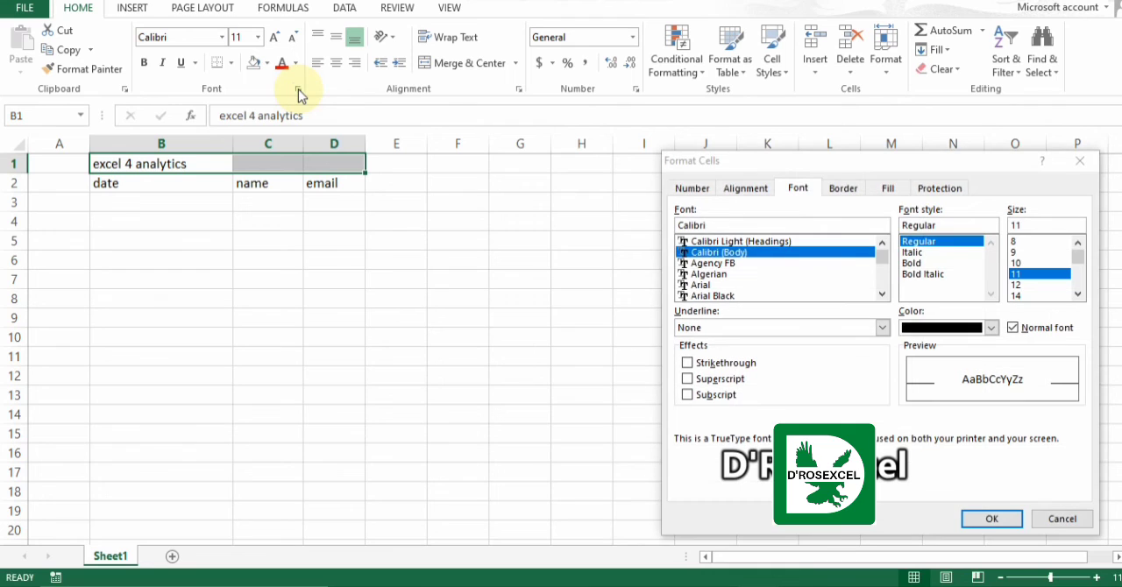
click(745, 190)
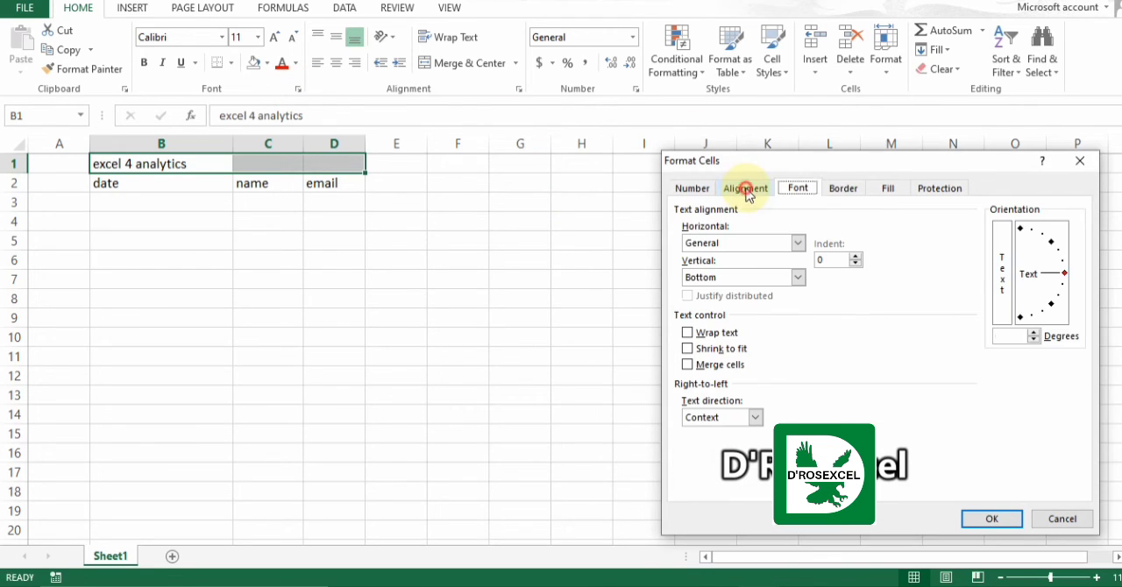
click(797, 246)
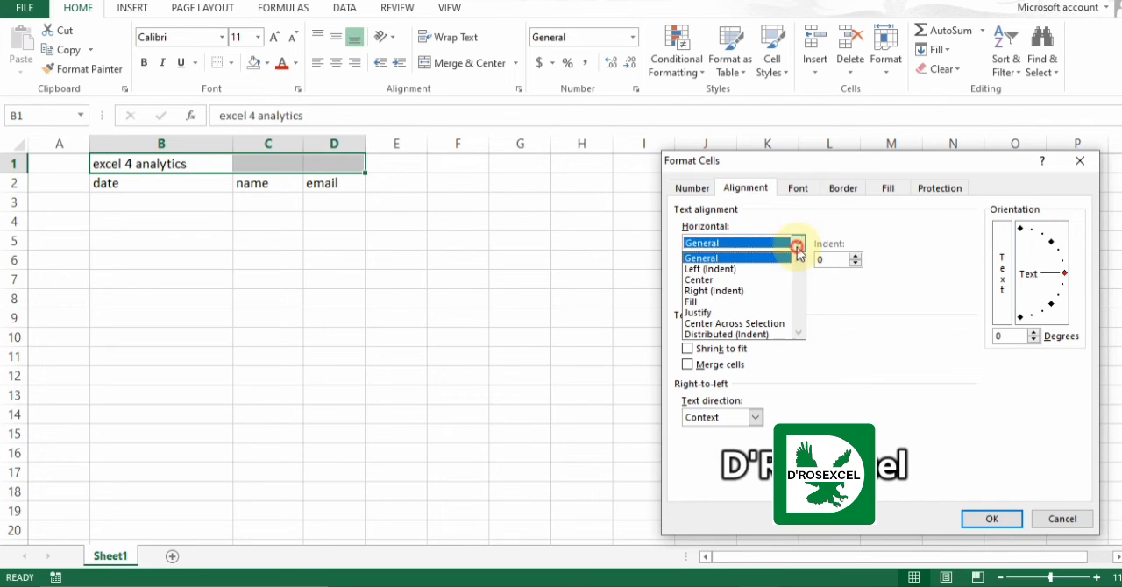
click(780, 324)
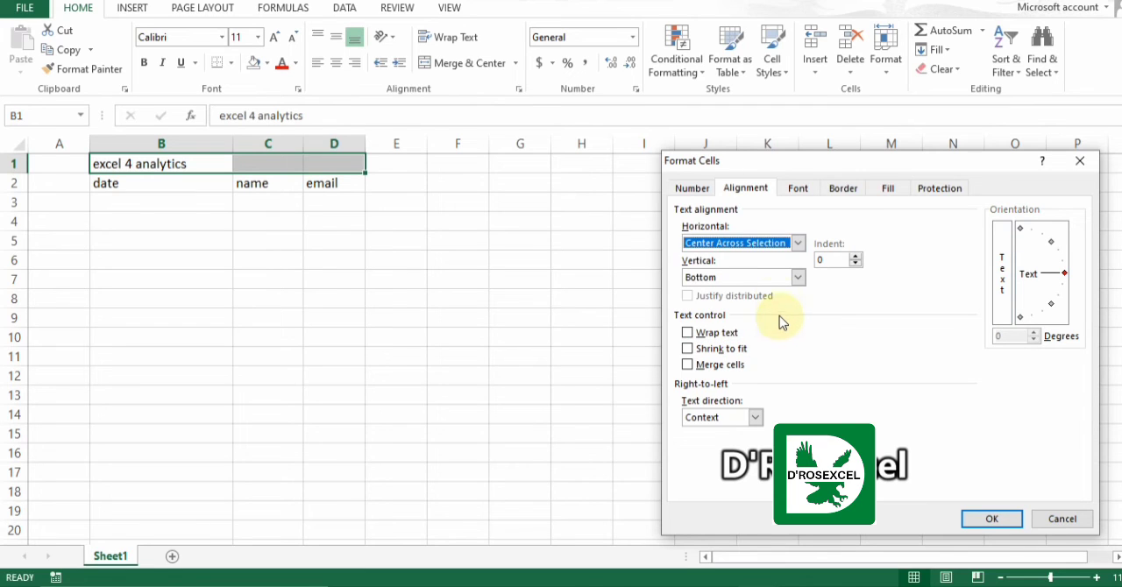
click(994, 523)
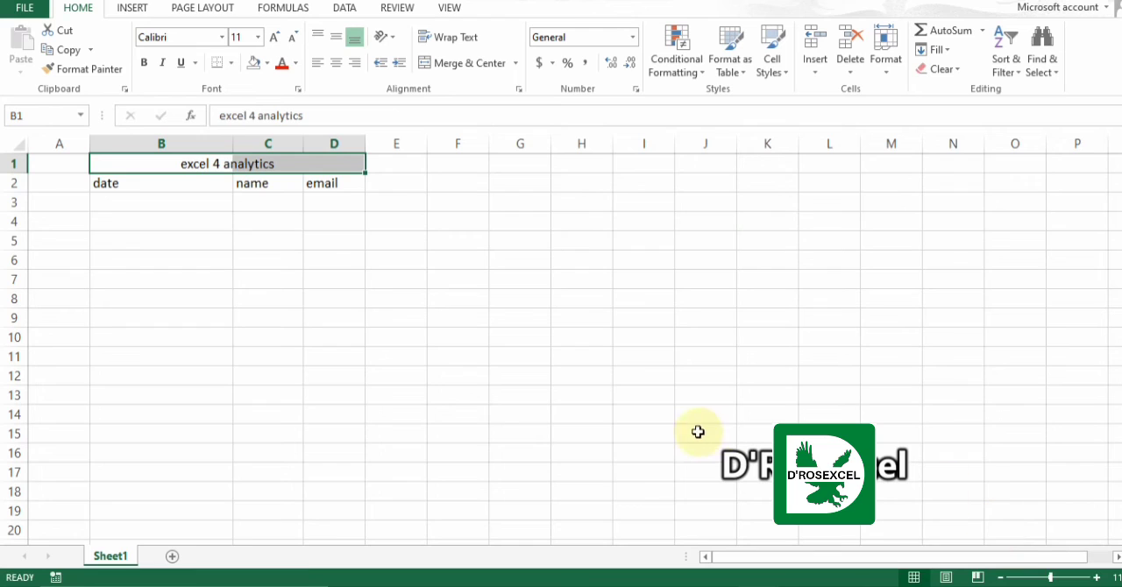
click(507, 298)
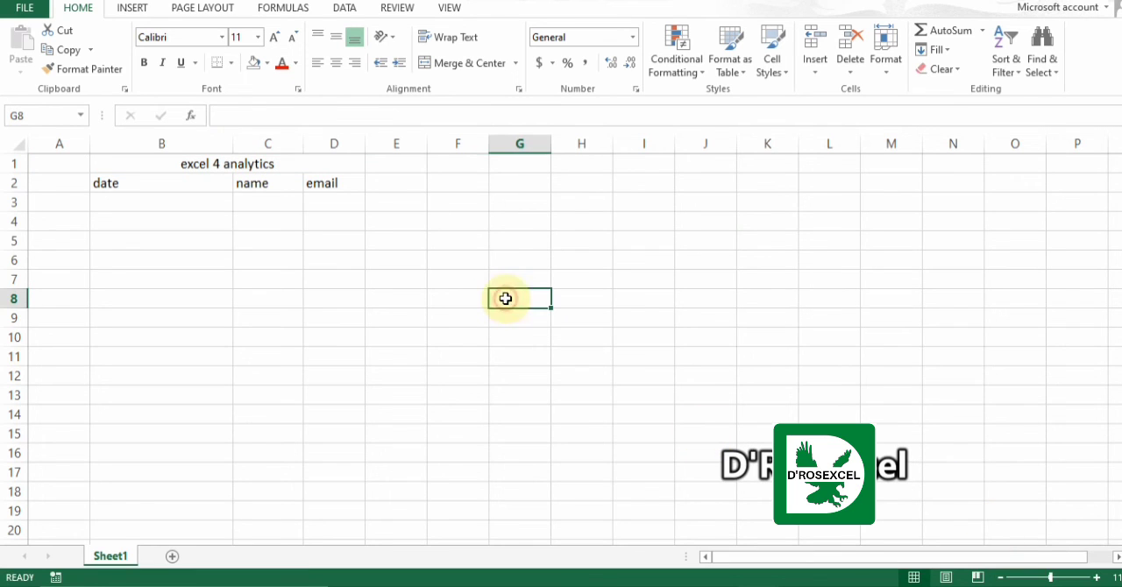
Check the contents of cells B1, C1 and D1 individually to see which cell holds the centered title.
click(253, 167)
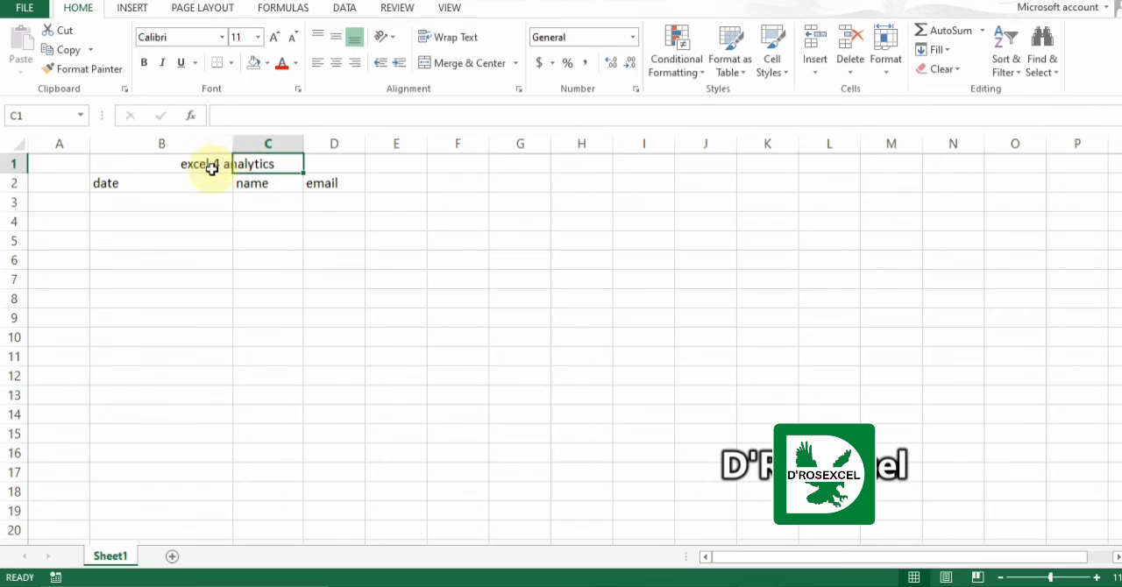
click(212, 167)
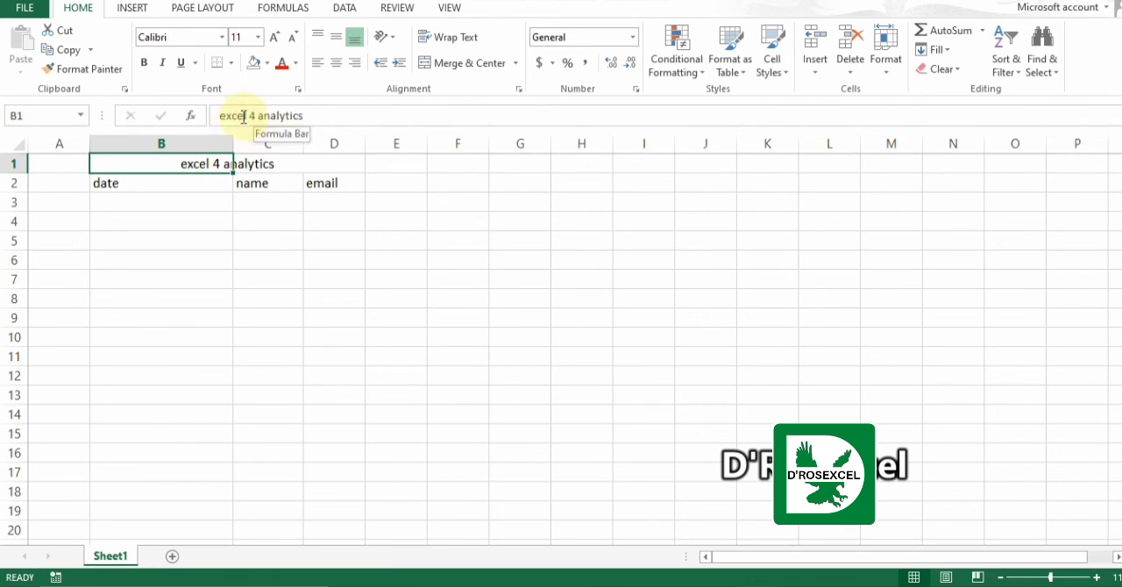
click(265, 166)
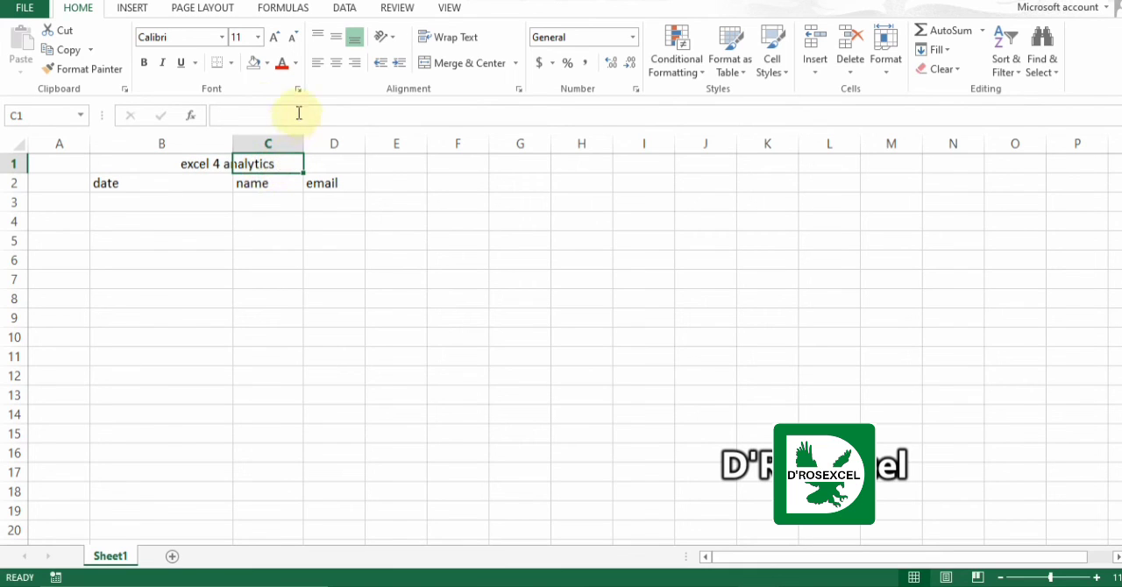
click(328, 166)
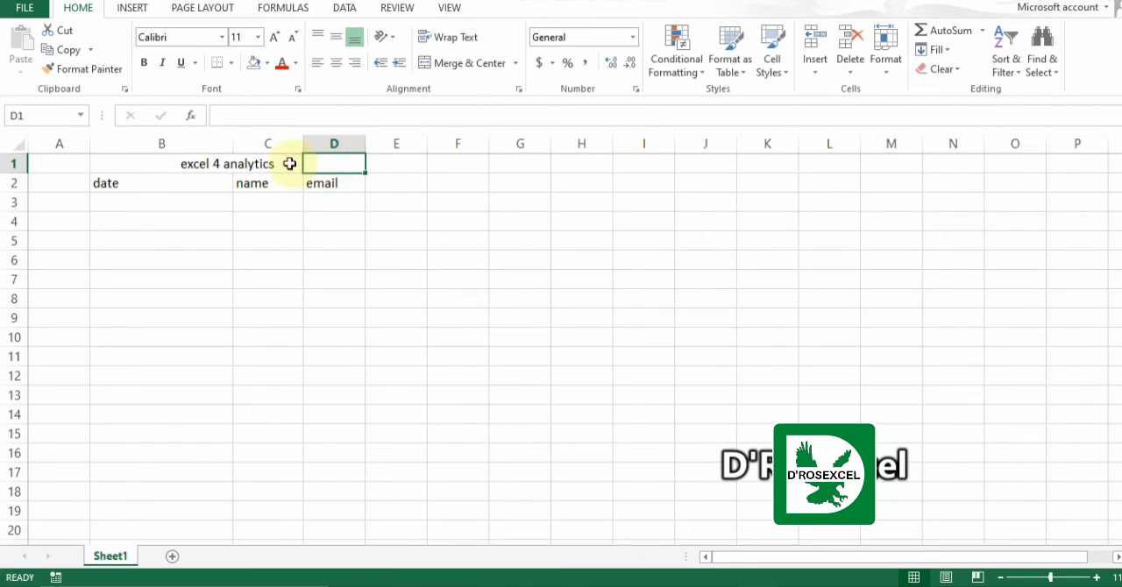
click(207, 161)
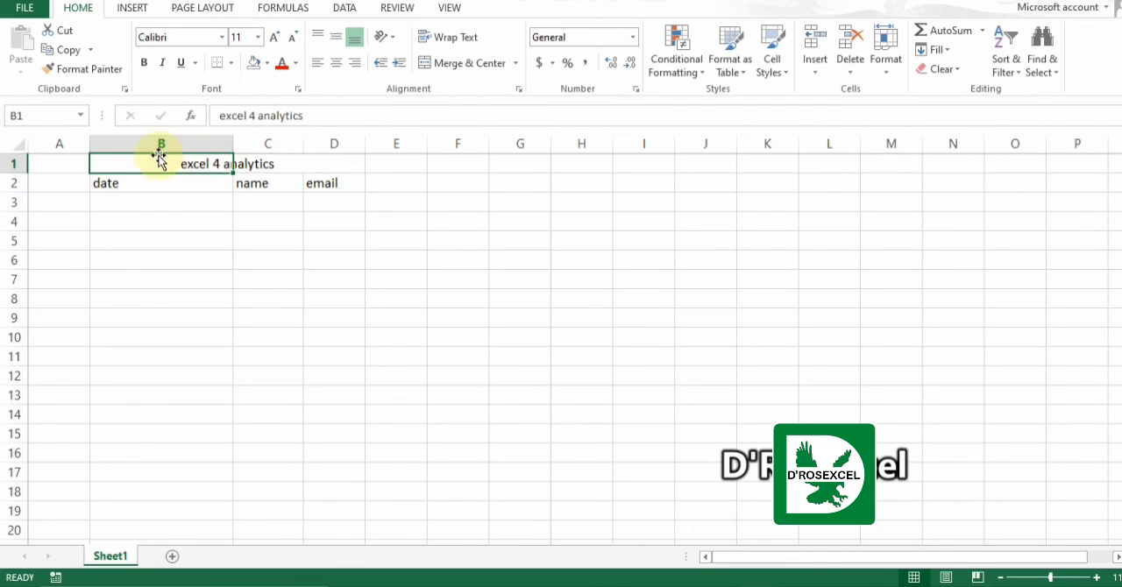
click(250, 164)
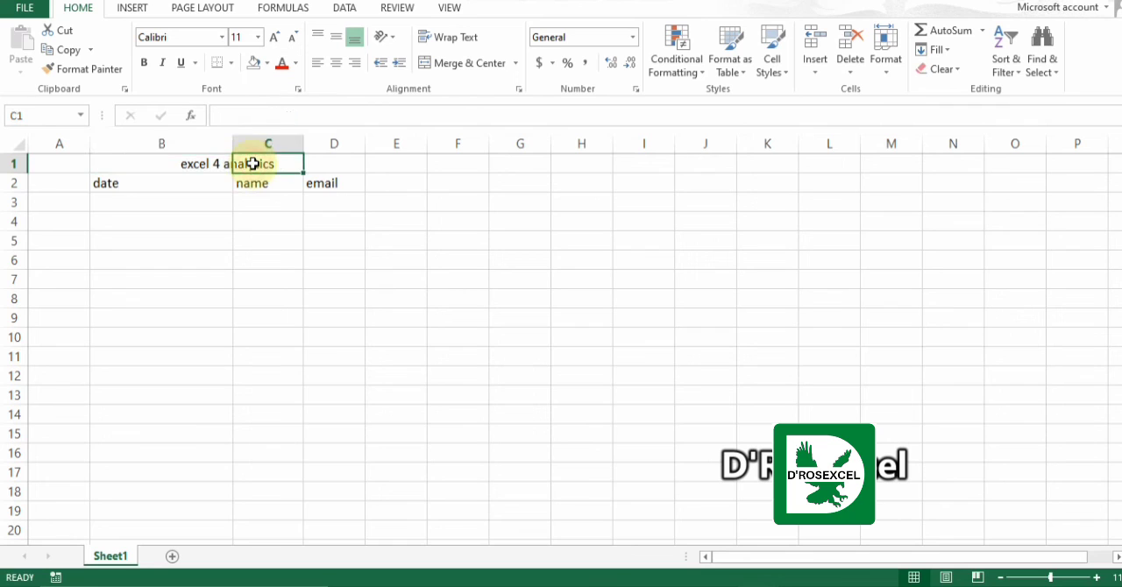
Review the alignment settings of cell D1 in the cell format settings and close them without changes.
click(327, 162)
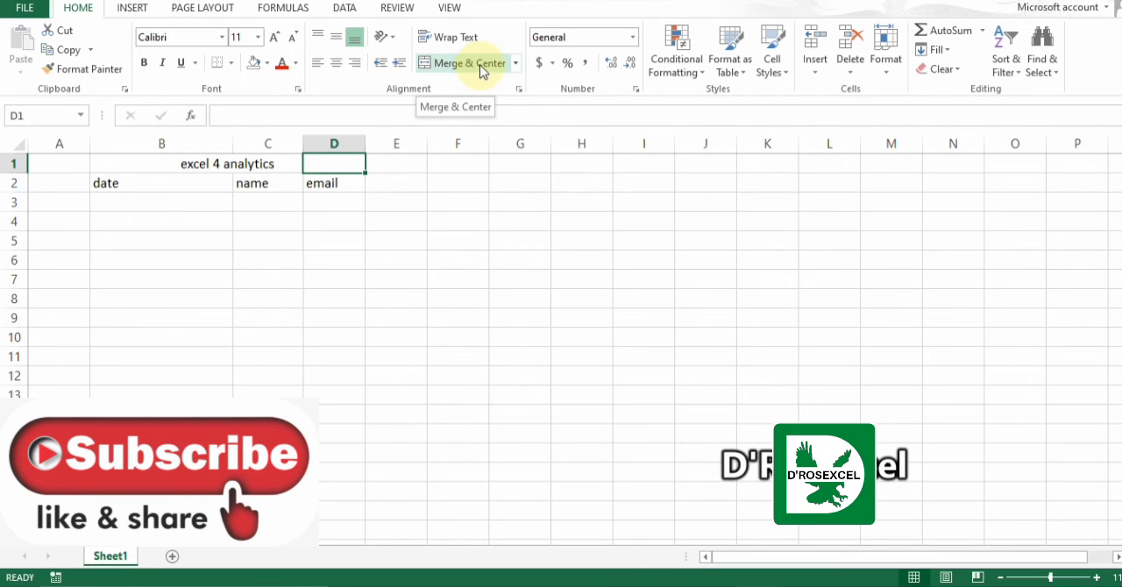
click(519, 88)
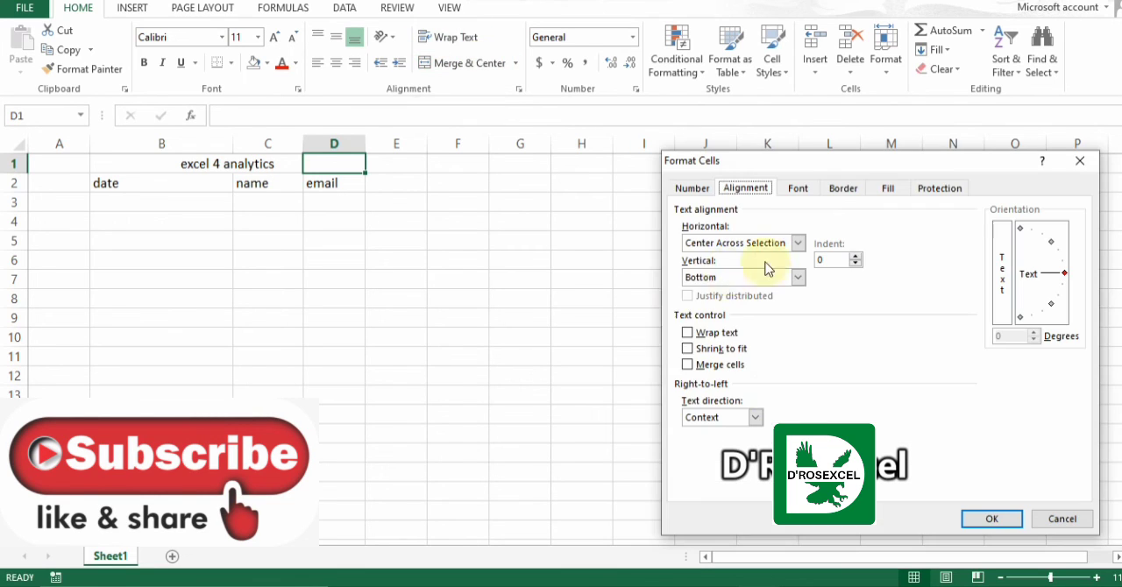
click(1061, 518)
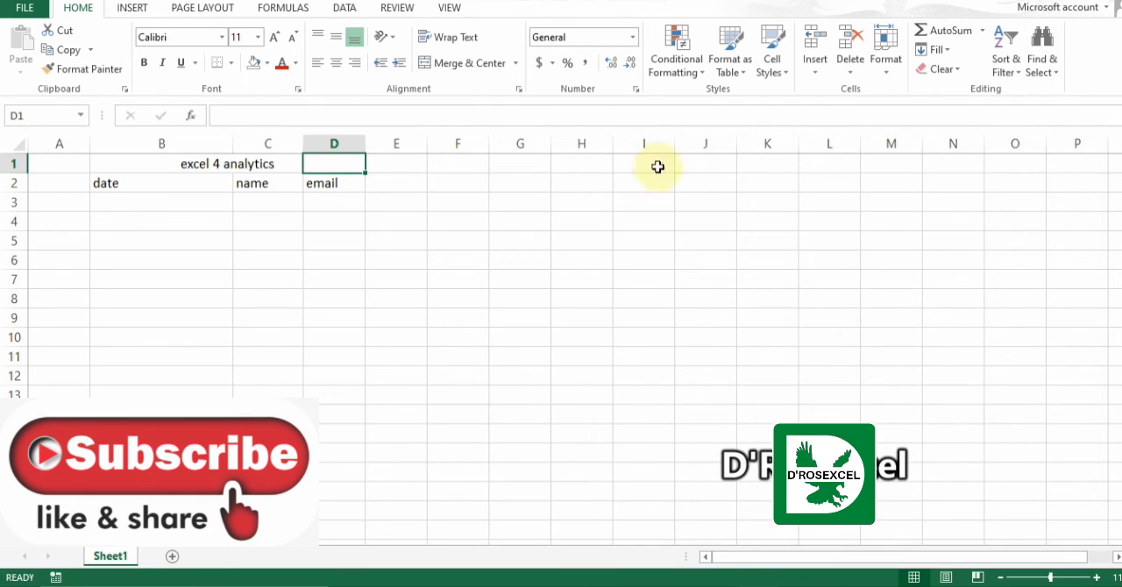